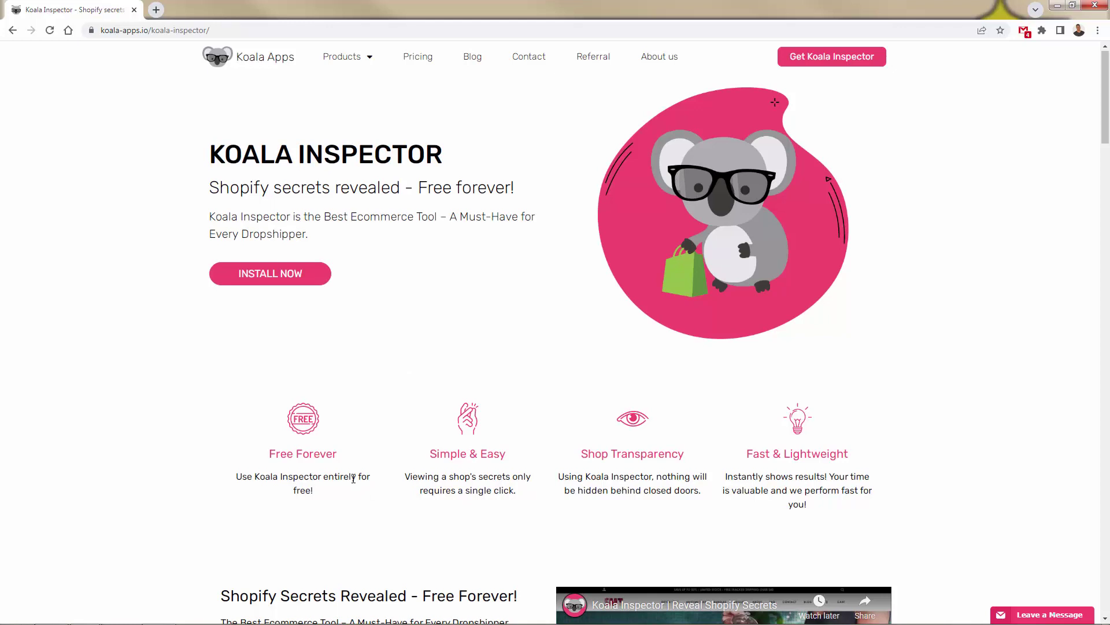
scroll(354, 479, down, 1)
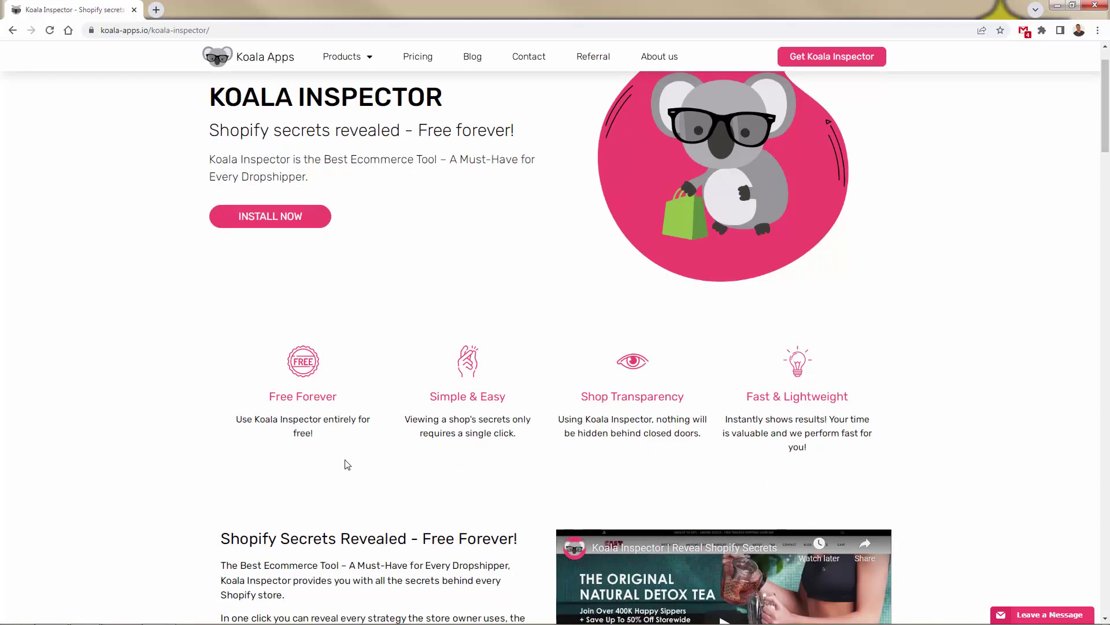
scroll(346, 460, down, 1)
scroll(345, 458, down, 5)
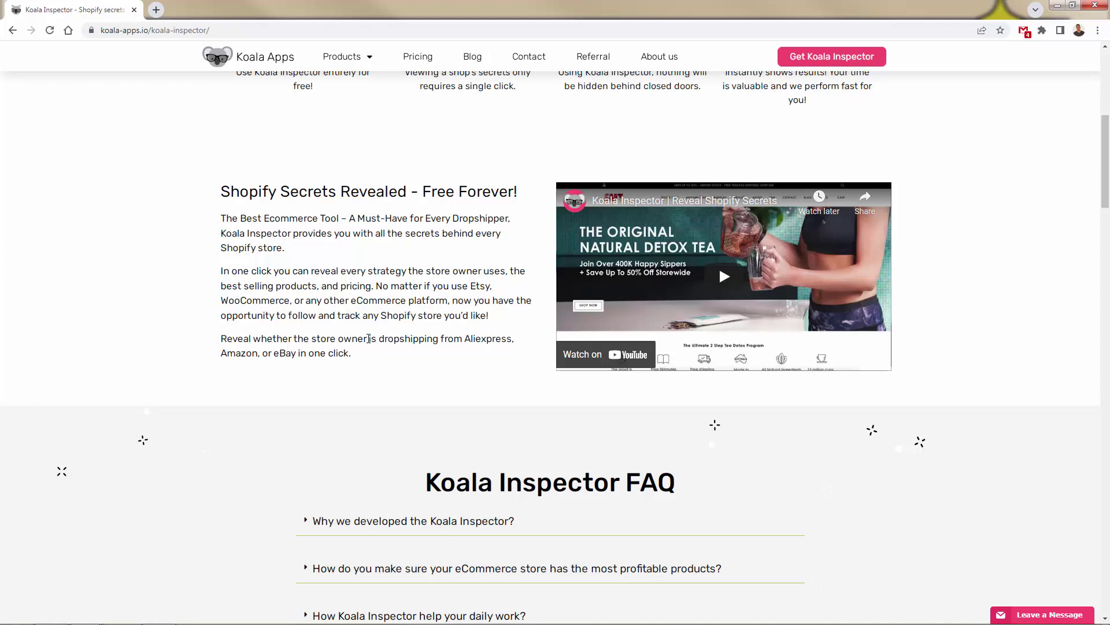
scroll(366, 351, down, 2)
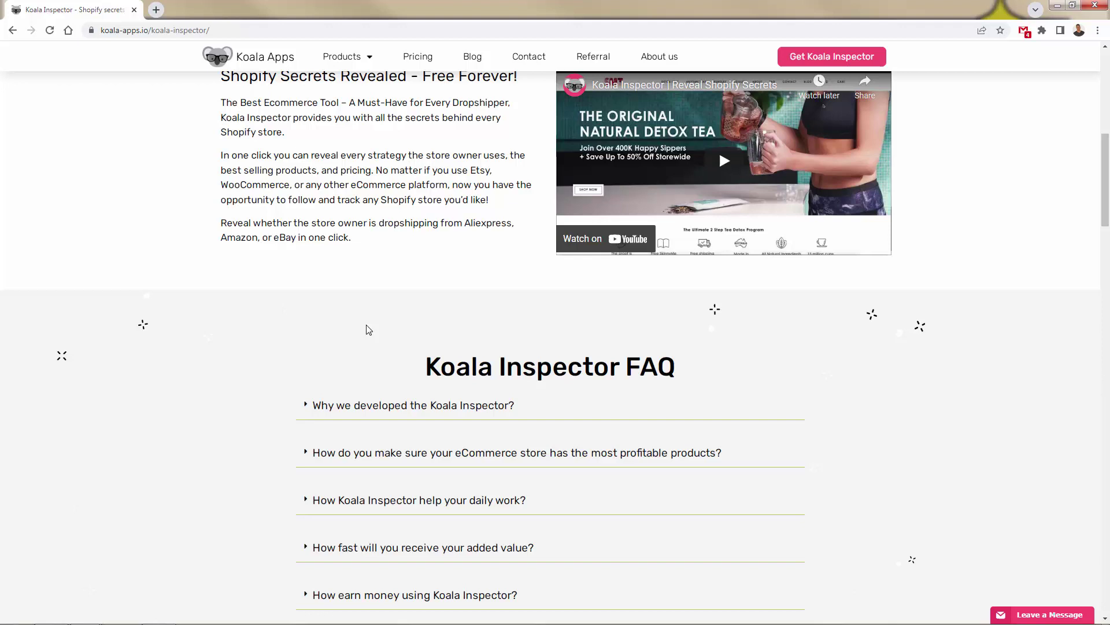
scroll(356, 284, down, 2)
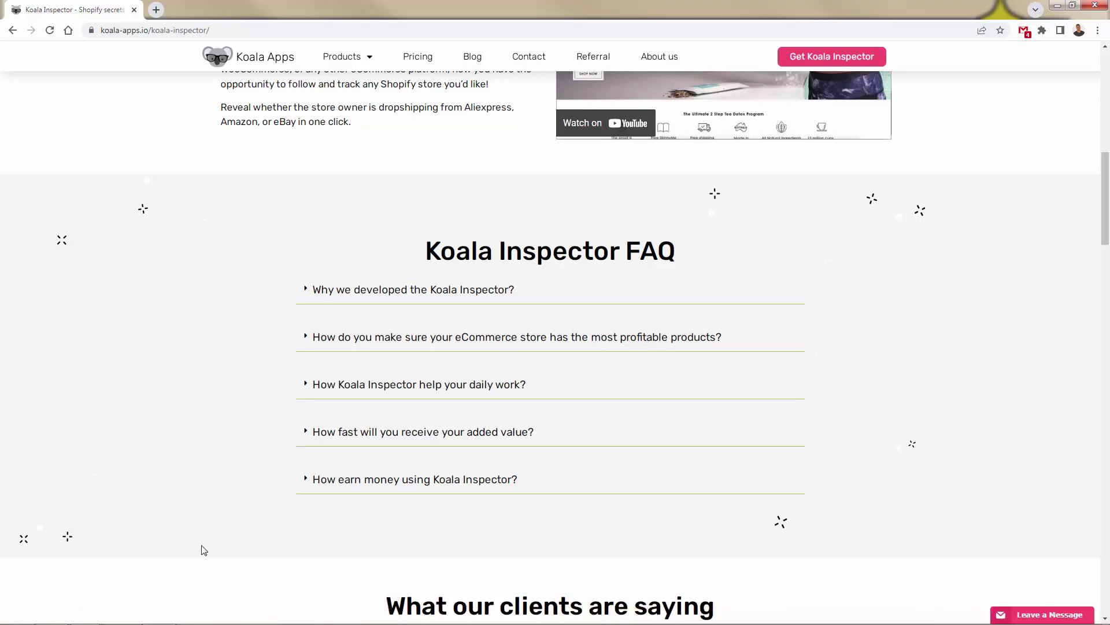
scroll(213, 307, down, 5)
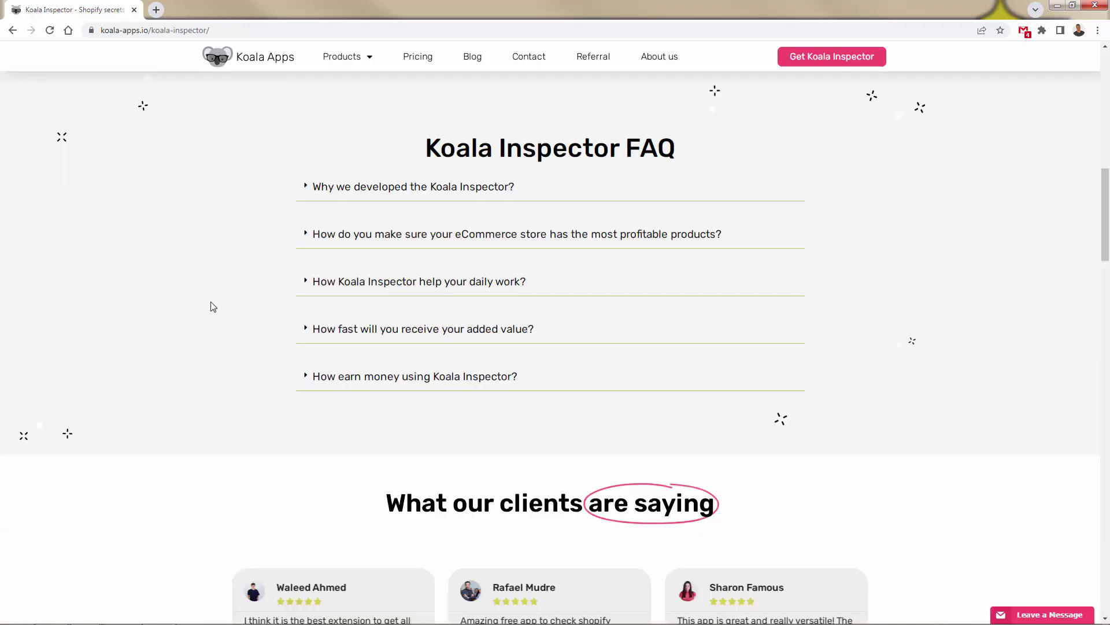
scroll(213, 307, down, 3)
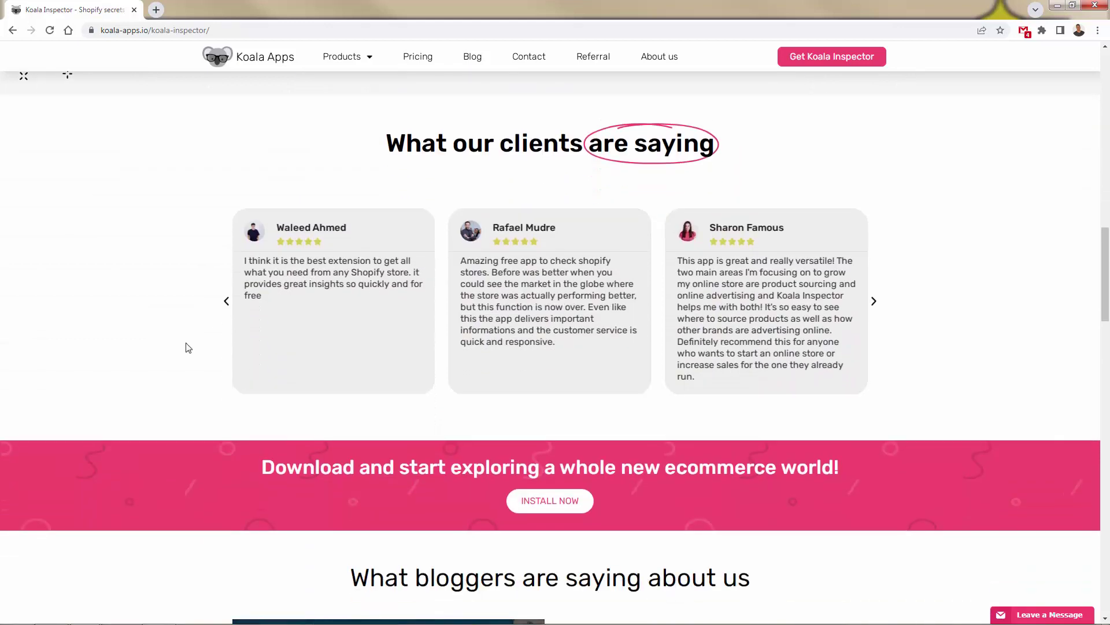
scroll(187, 347, down, 7)
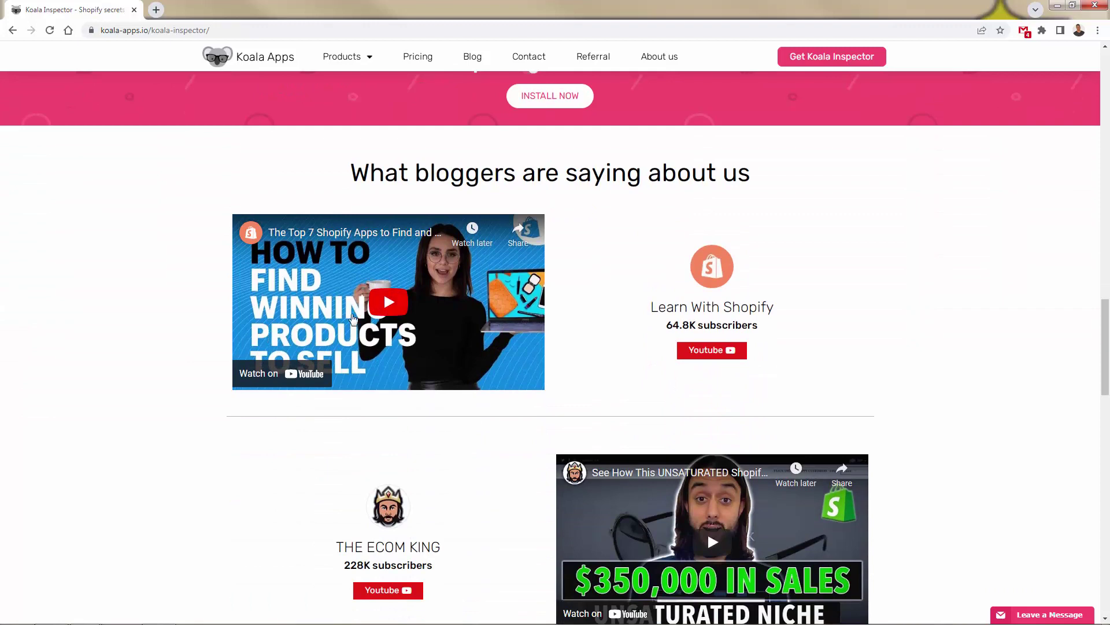
scroll(359, 323, down, 5)
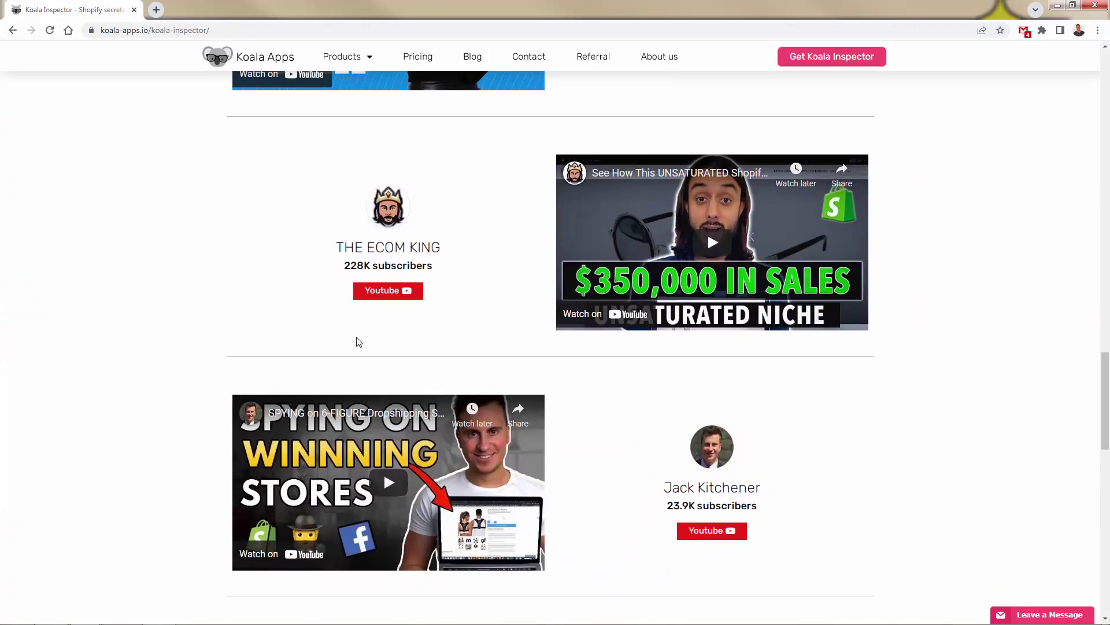
scroll(359, 342, down, 15)
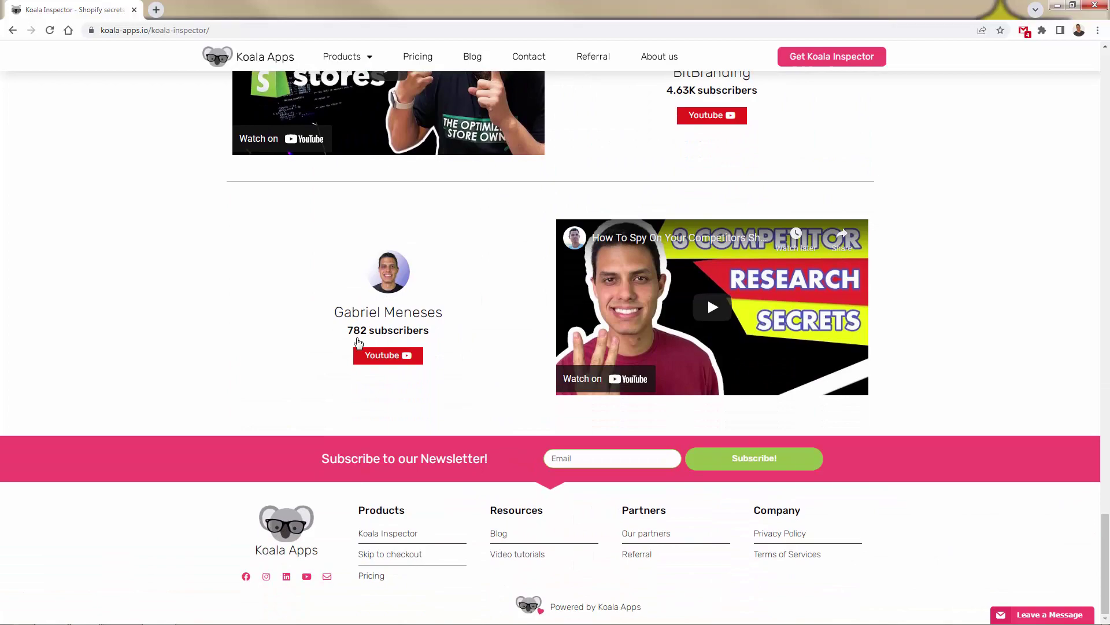
scroll(230, 558, up, 20)
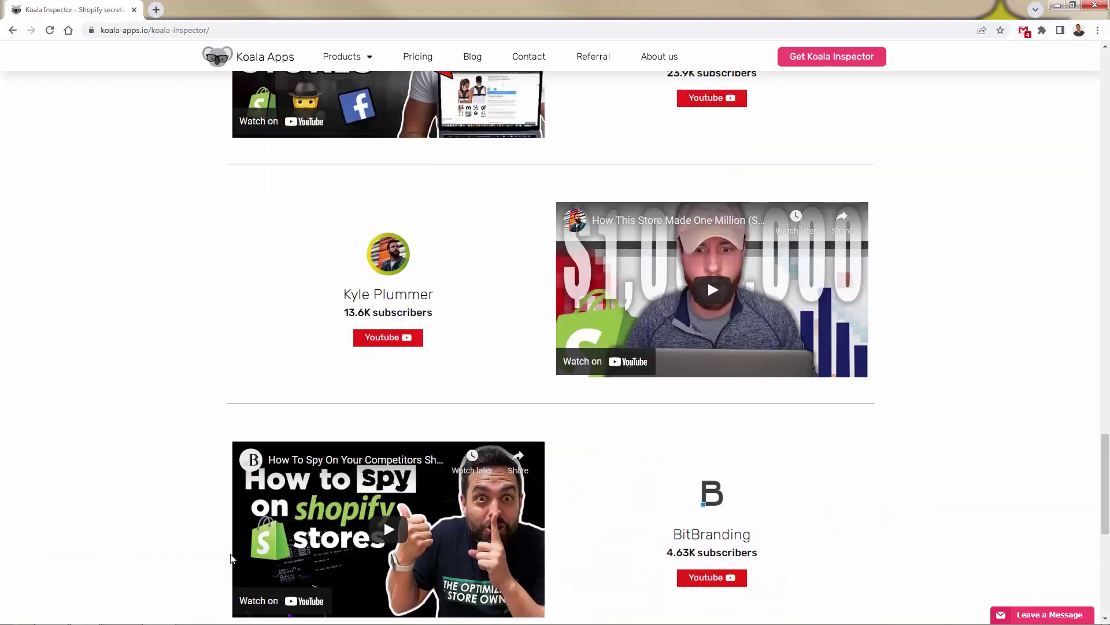
scroll(230, 558, up, 4)
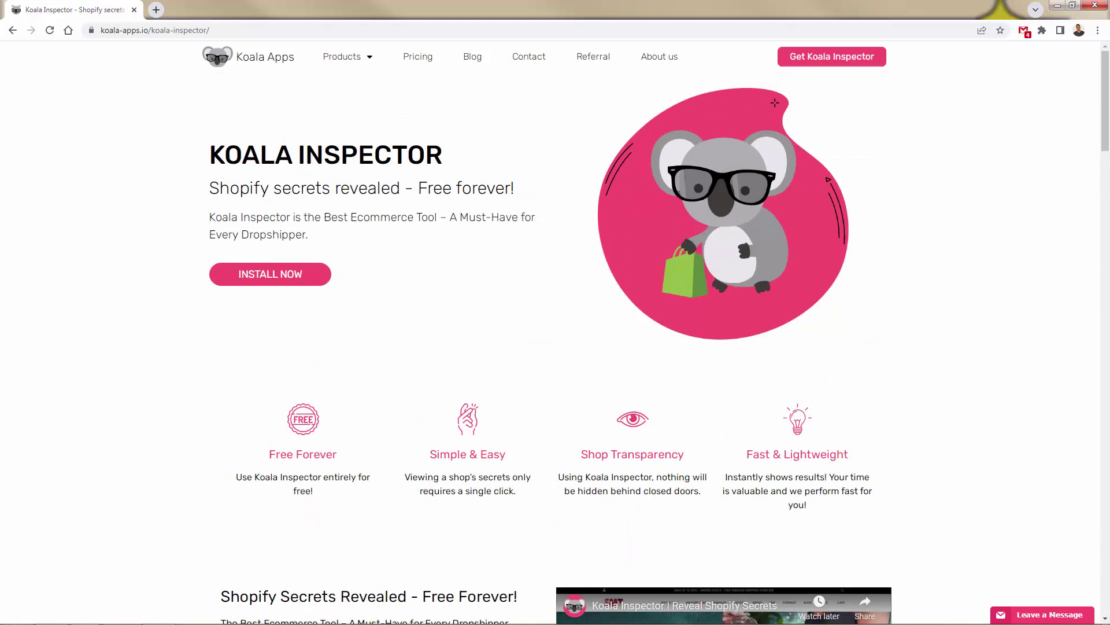
Step: Install Koala Inspector from its Chrome Web Store listing and confirm adding the extension
click(255, 277)
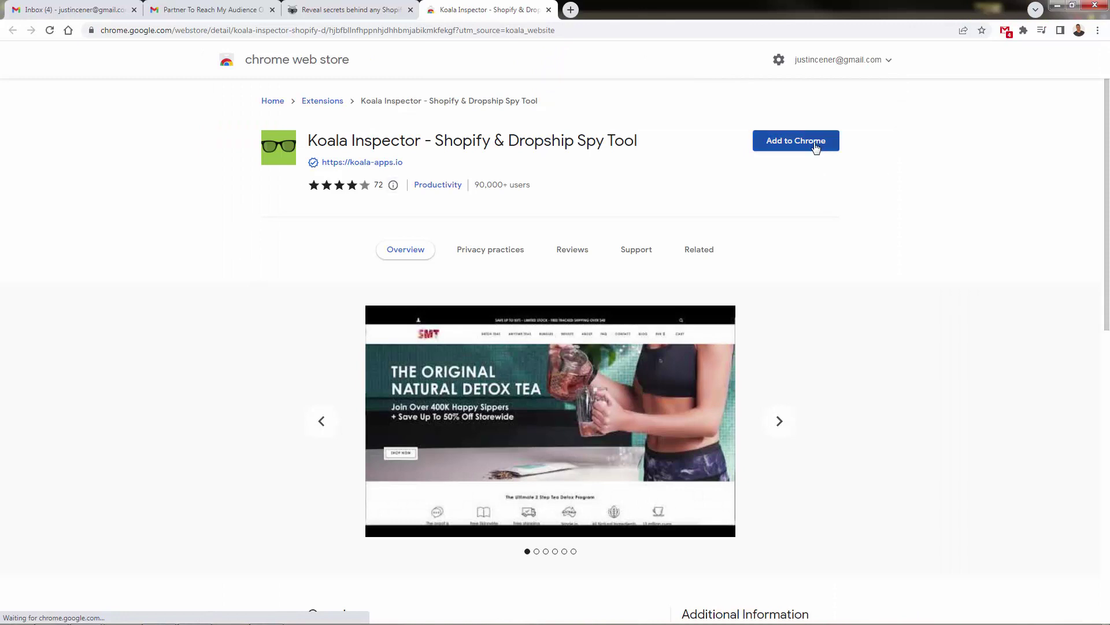
click(816, 148)
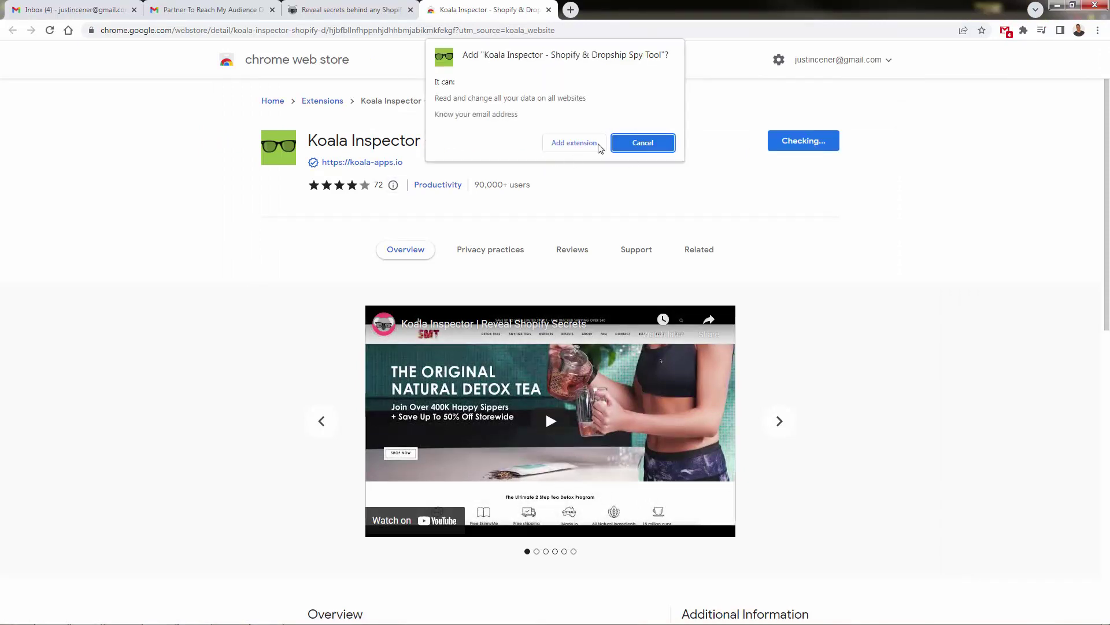
click(597, 145)
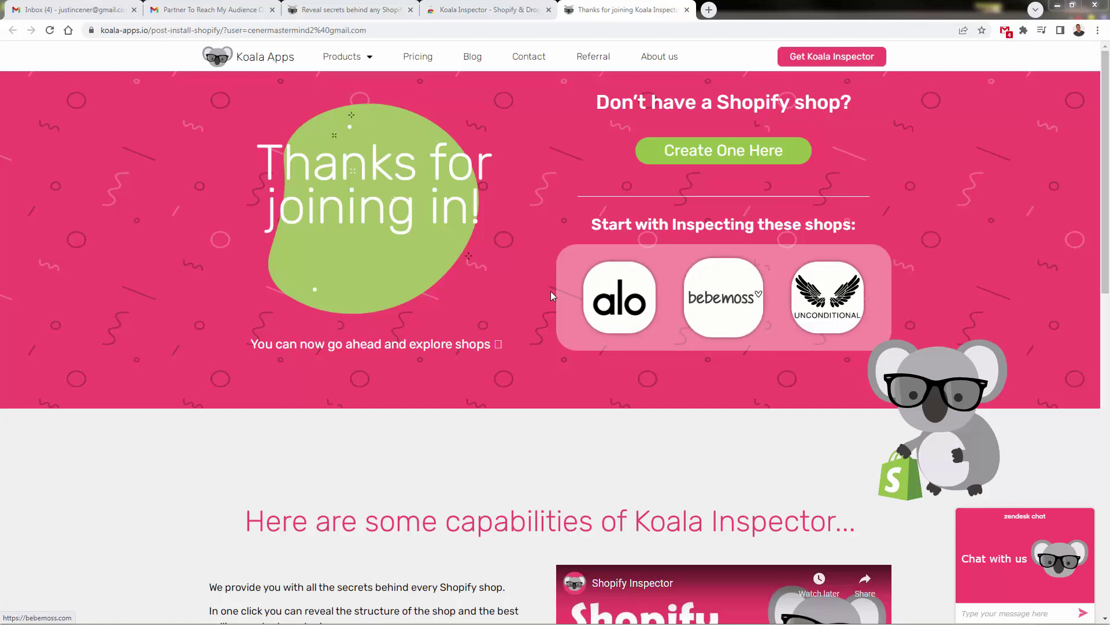
Step: Scroll down the Koala Apps thank-you page and back up to the sample shop cards
scroll(210, 448, down, 5)
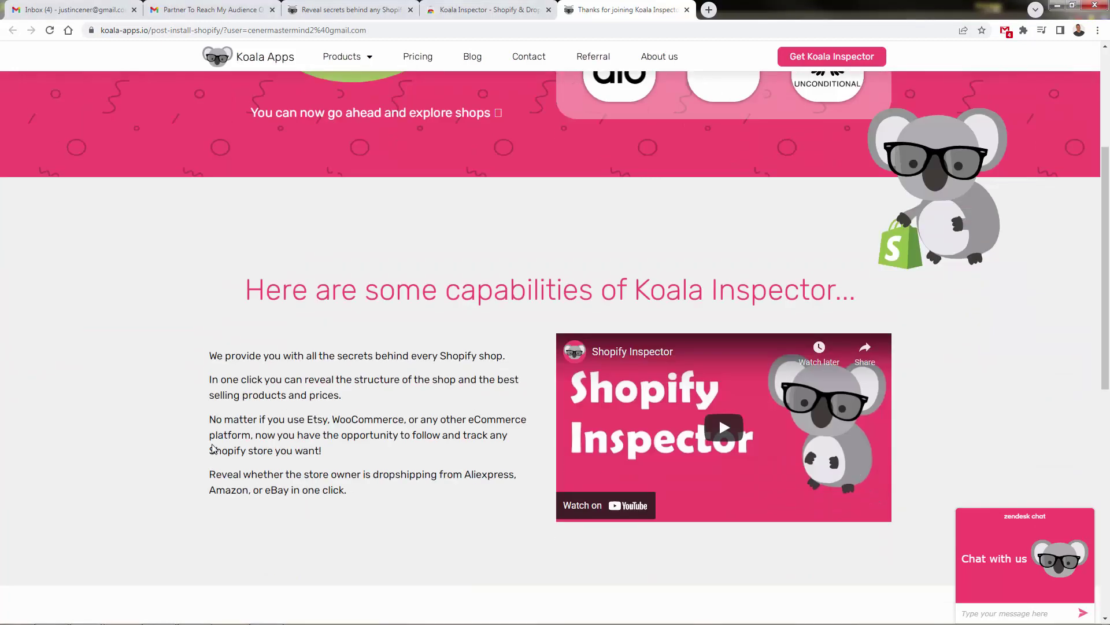
scroll(342, 339, down, 6)
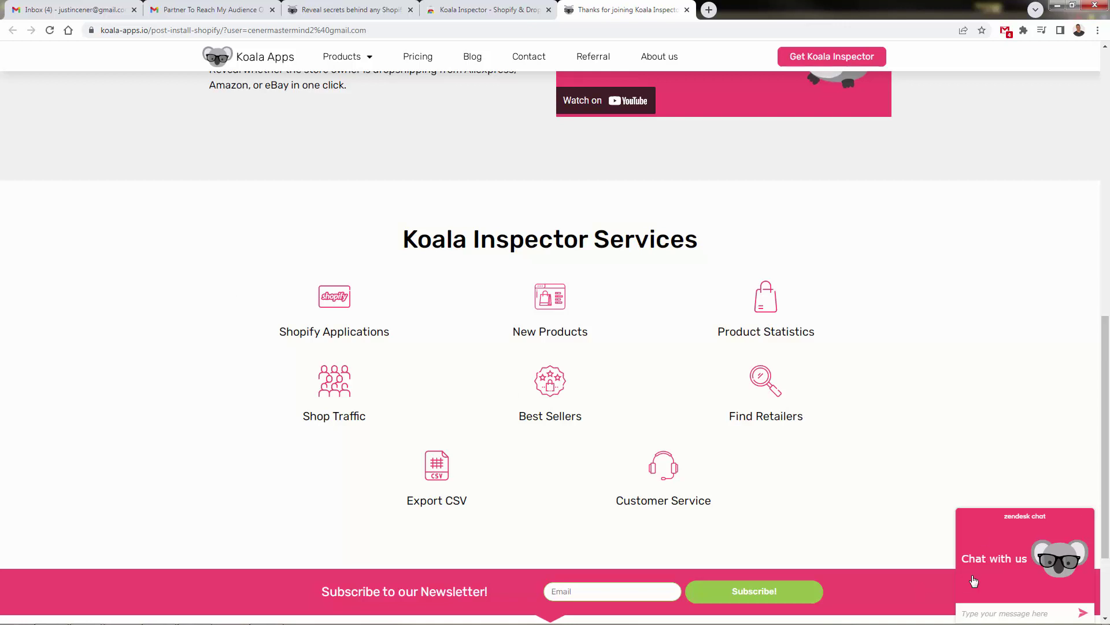
scroll(653, 450, down, 2)
scroll(654, 450, up, 10)
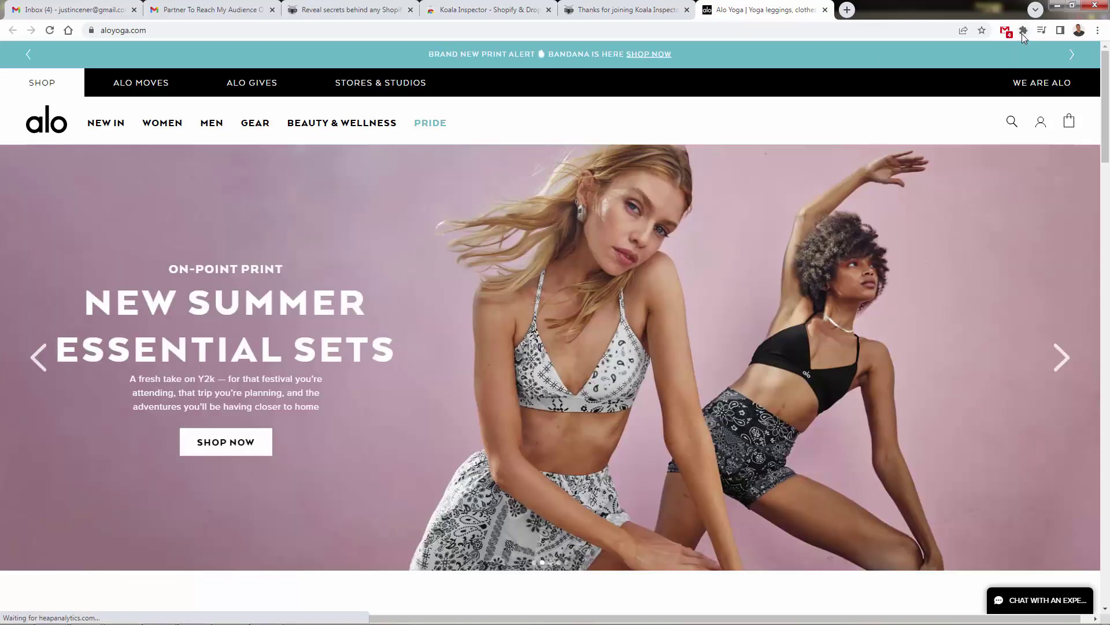
Step: Launch Koala Inspector on the Alo Yoga store and start tracking the shop
click(1022, 34)
click(947, 135)
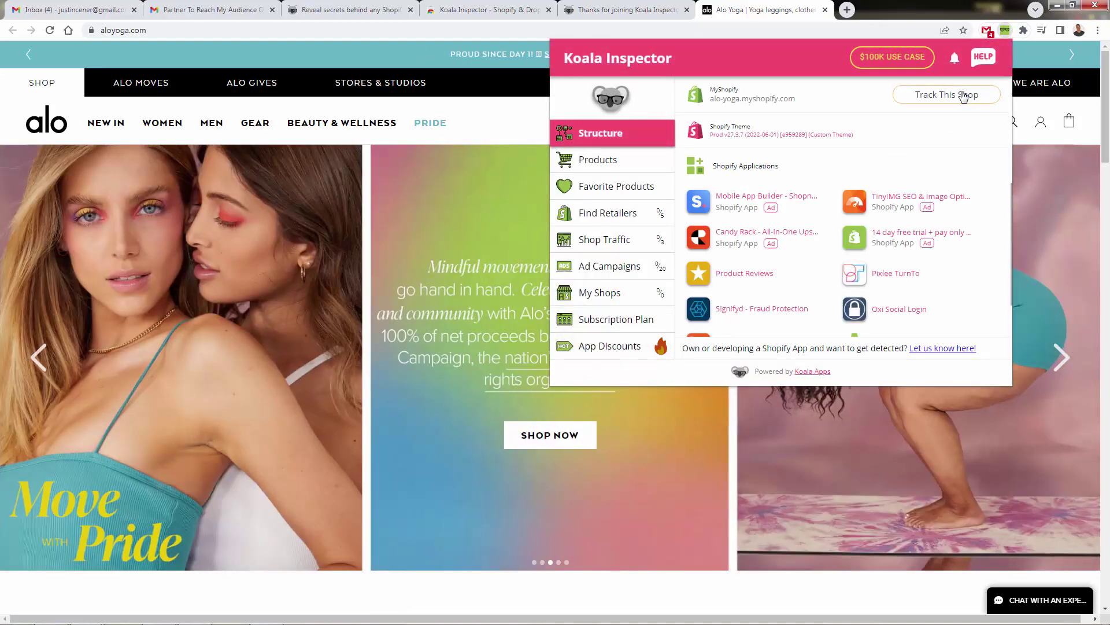
click(962, 96)
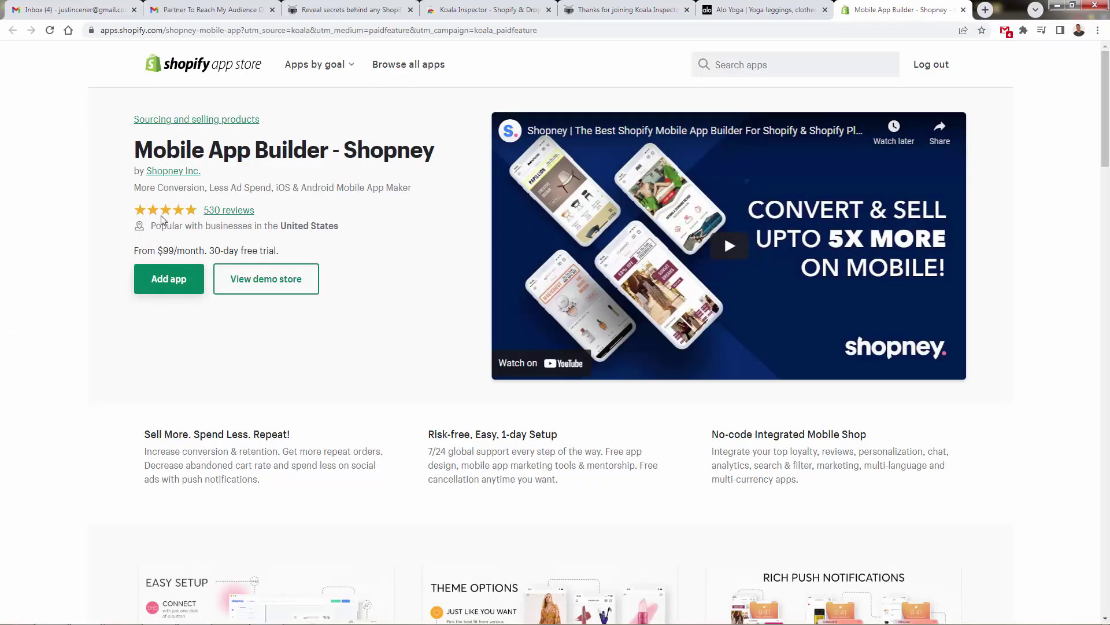
Step: Reopen Koala Inspector on Alo Yoga and view its stats: 3030 products, $6,700.39 average price
click(746, 9)
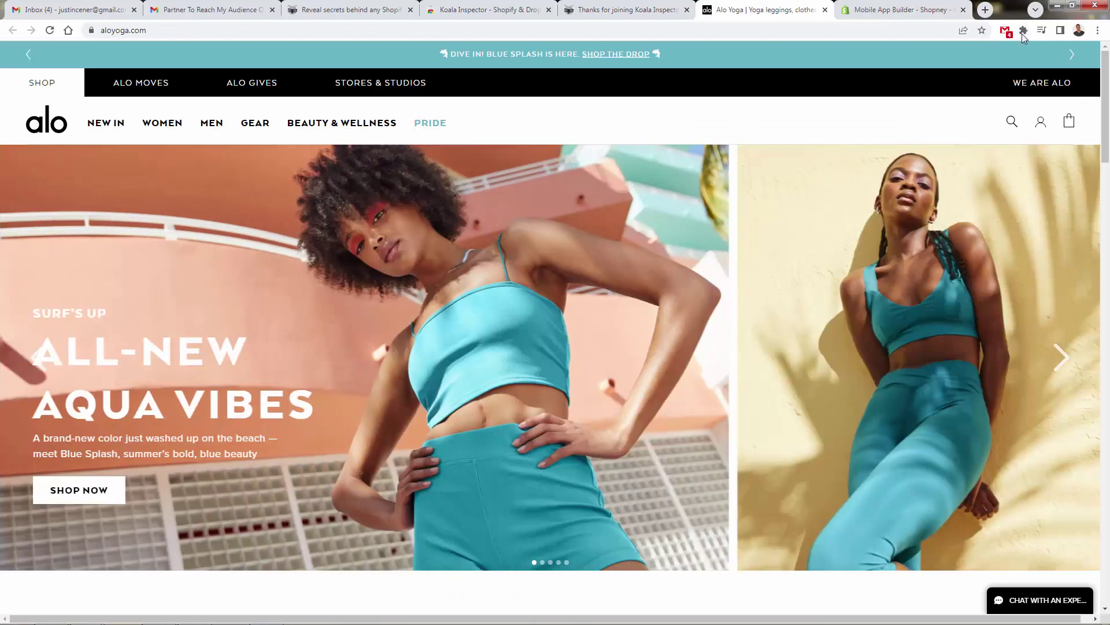
click(1023, 31)
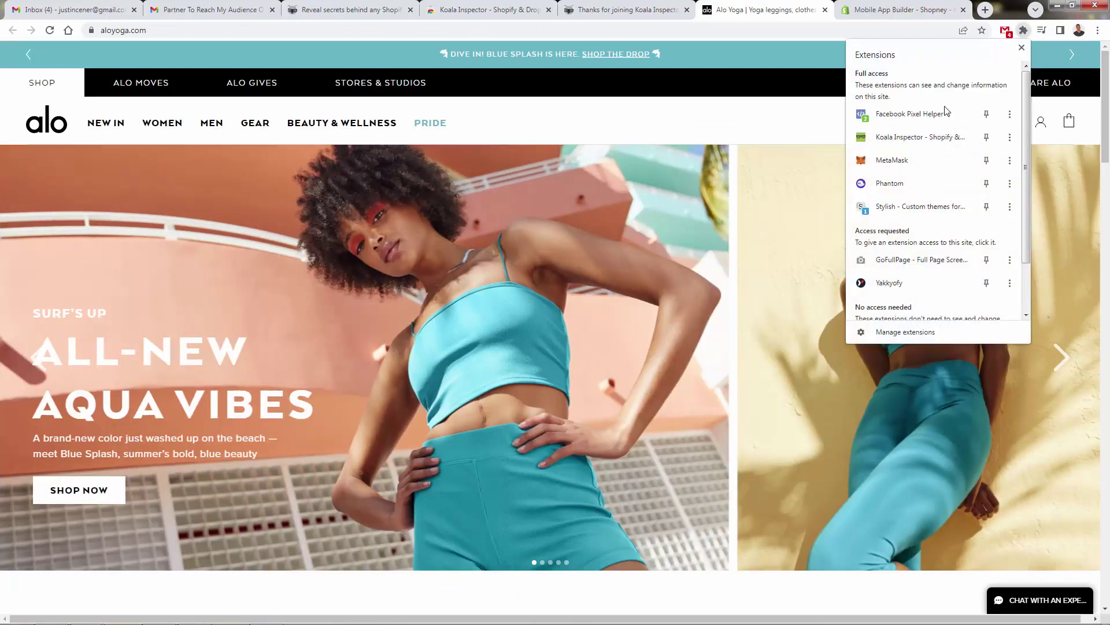
click(933, 138)
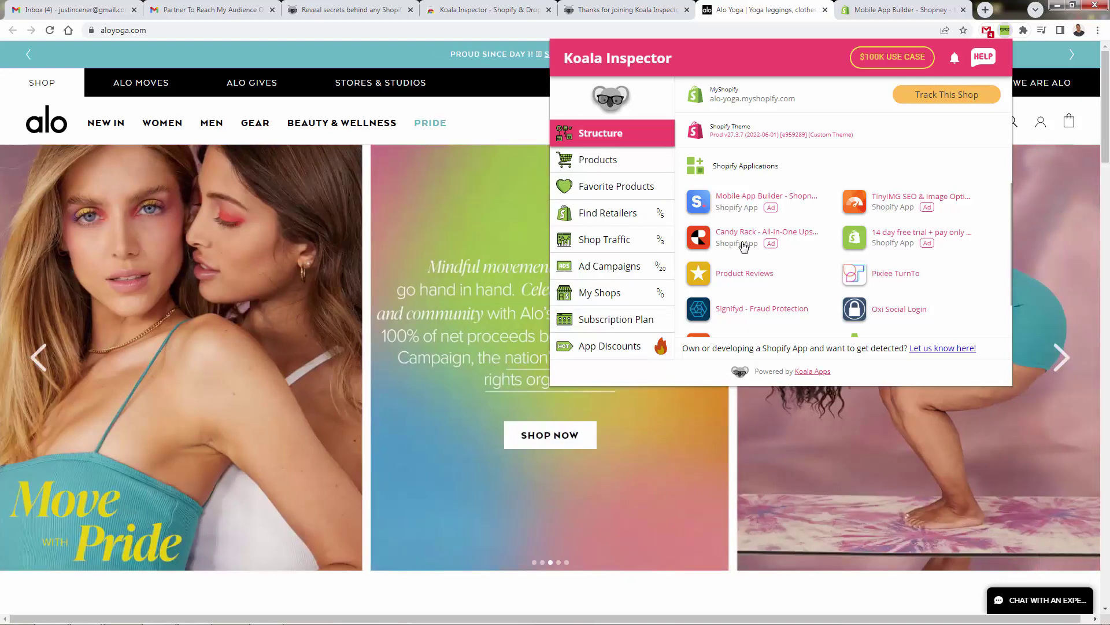
scroll(752, 254, down, 1)
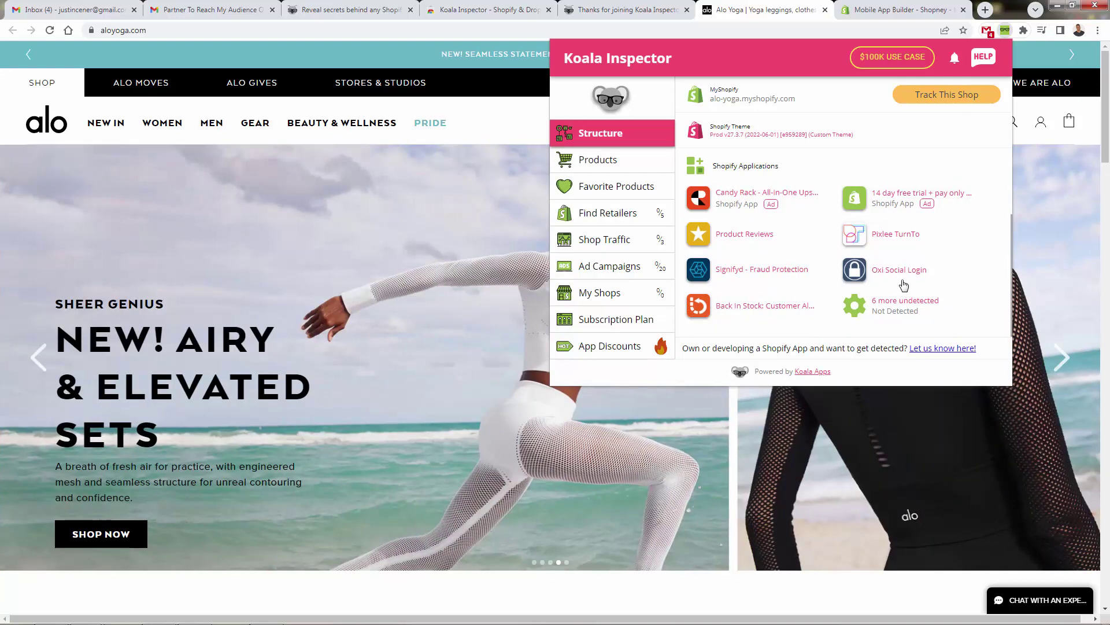
scroll(850, 289, up, 1)
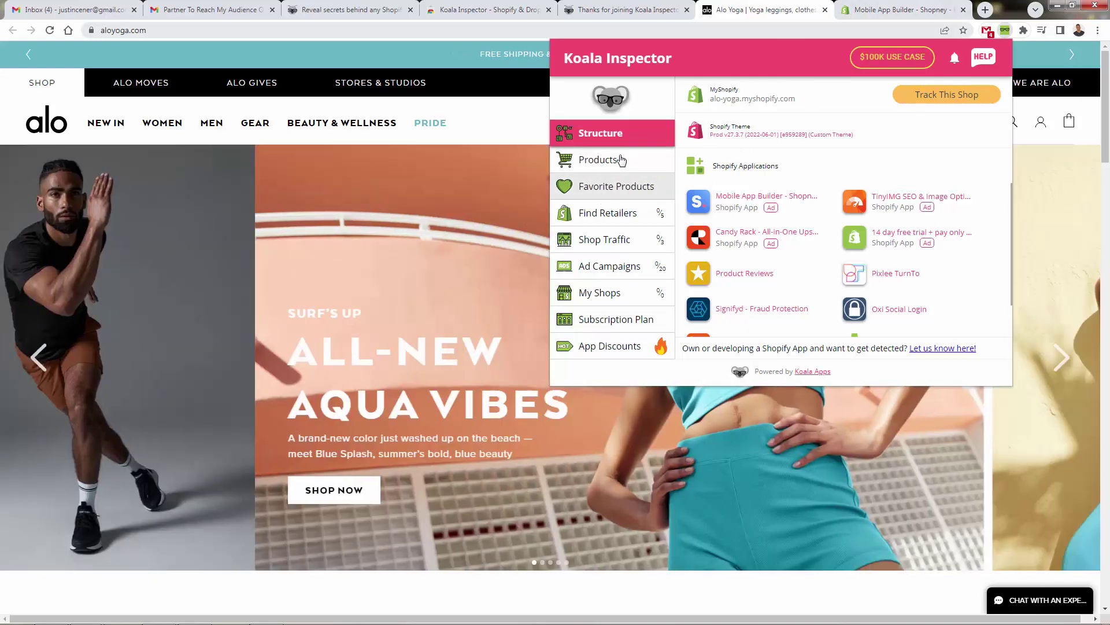
click(619, 159)
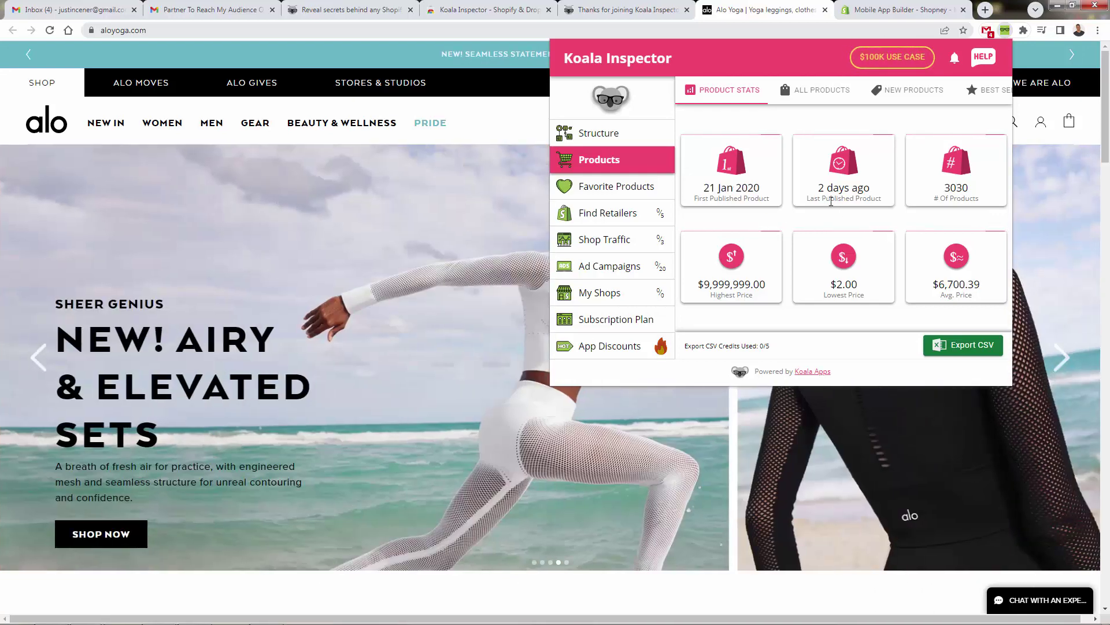
Step: Look at the Favorite Products and Find Retailers views, then open Alo Yoga's Bras collection
click(603, 193)
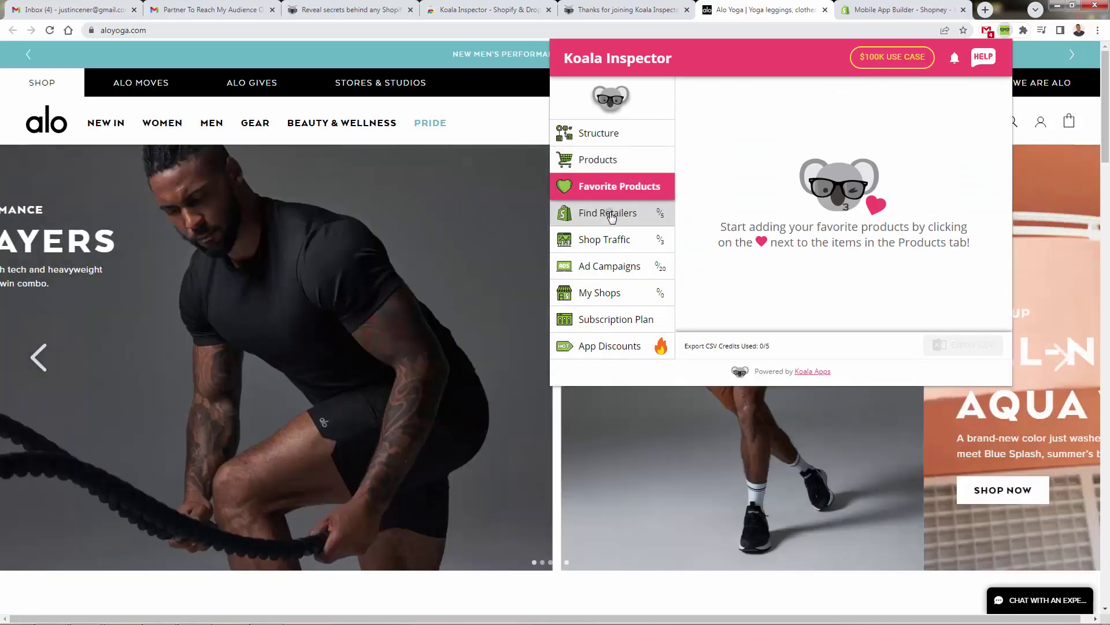
click(611, 215)
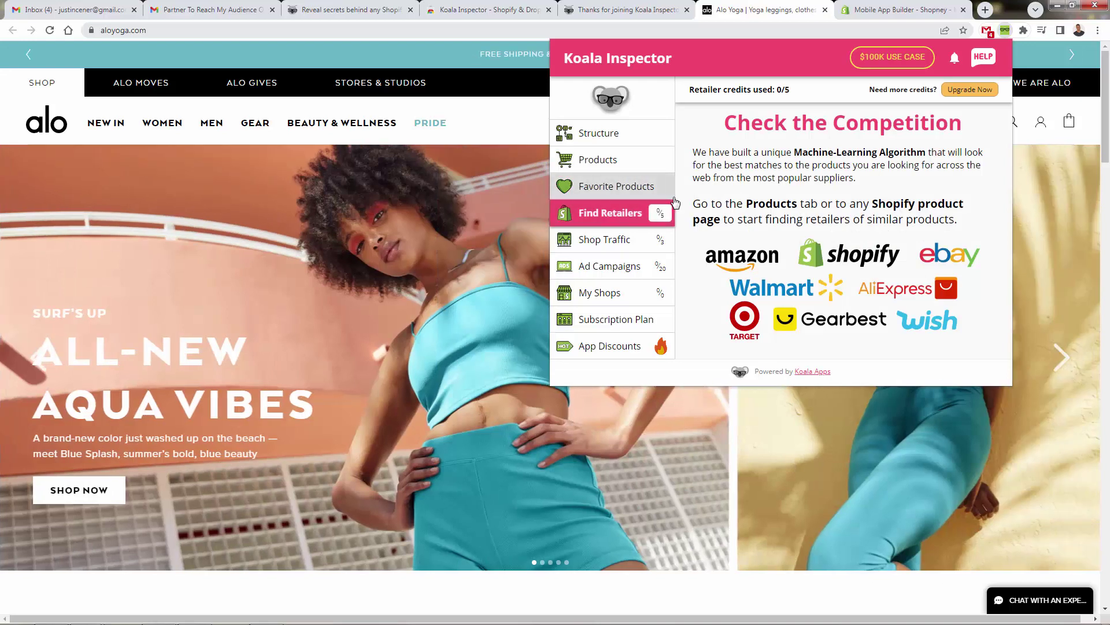
mouse_move(155, 132)
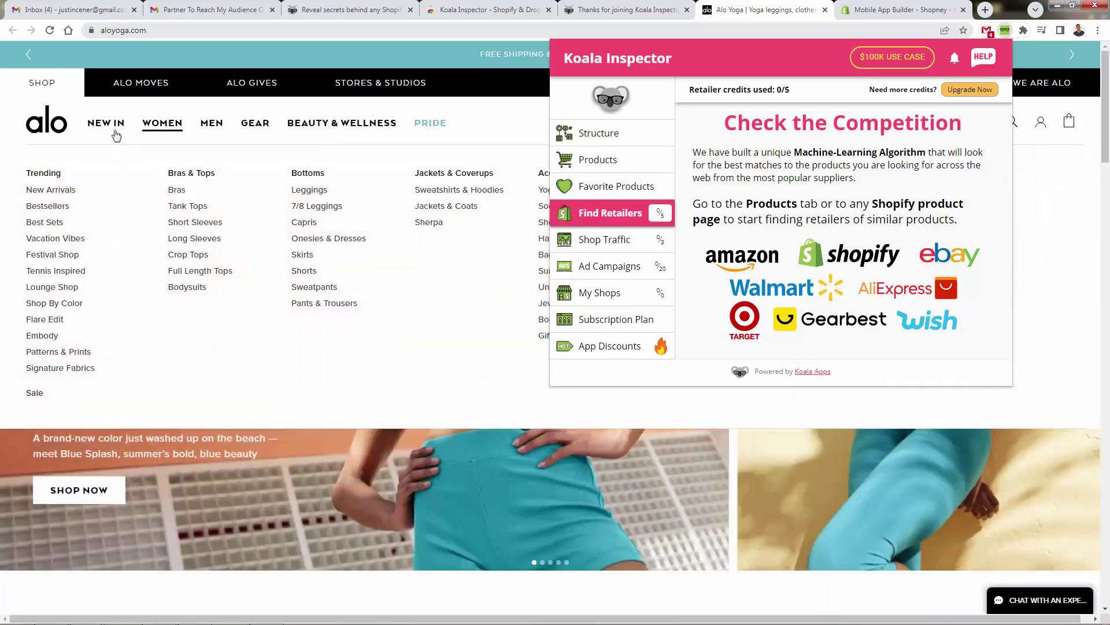
click(184, 192)
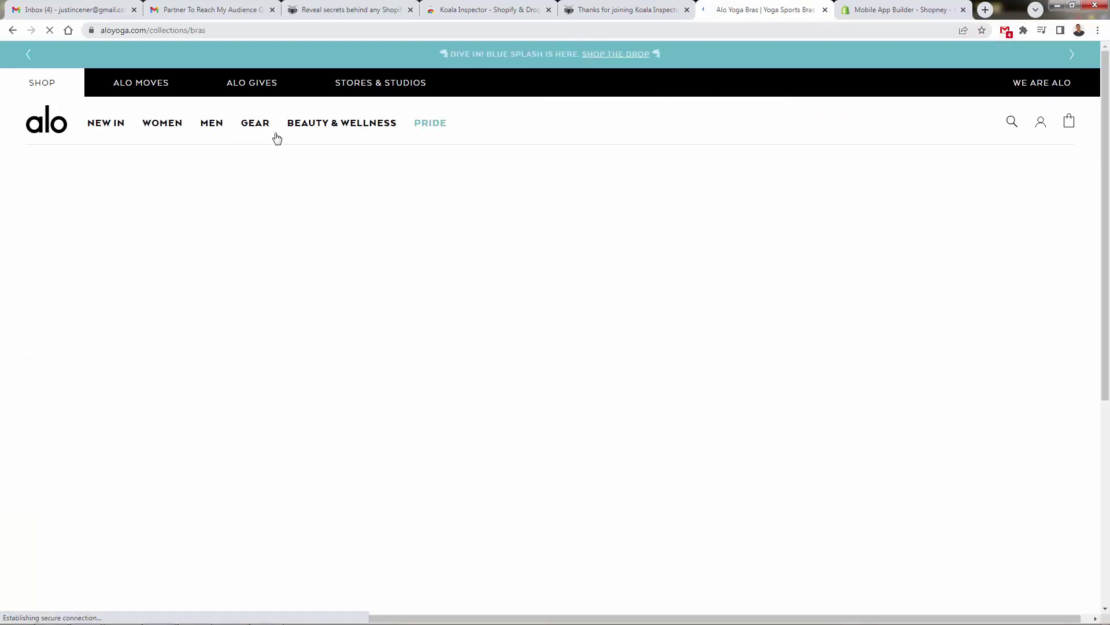
Step: Relaunch Koala Inspector on the Bras page and bring up the Check the Competition retailer finder
click(1024, 31)
click(946, 138)
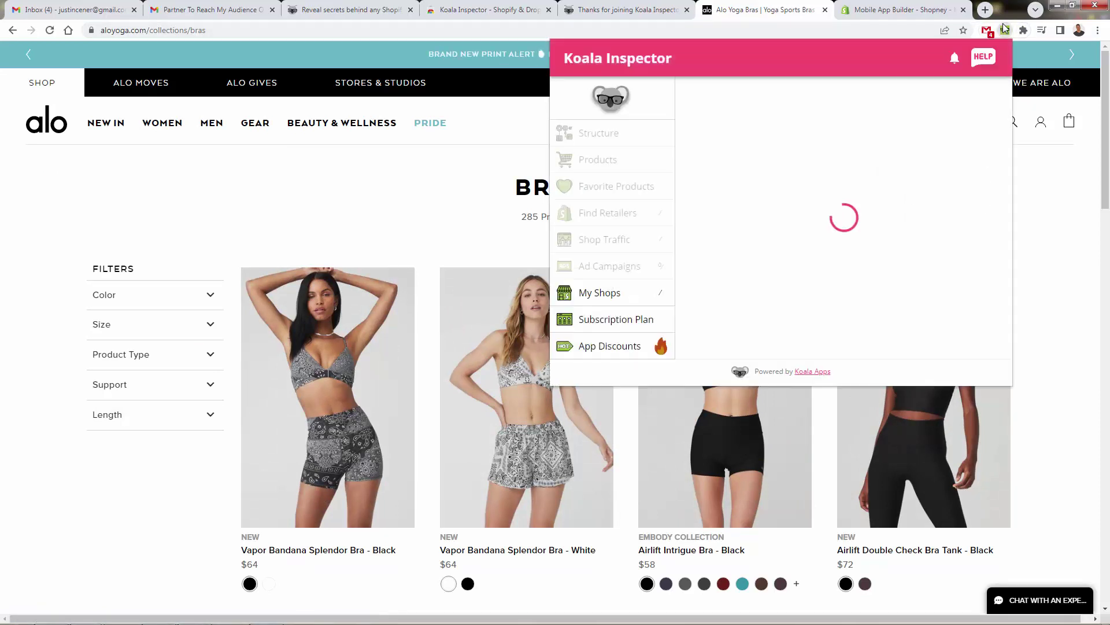
click(614, 218)
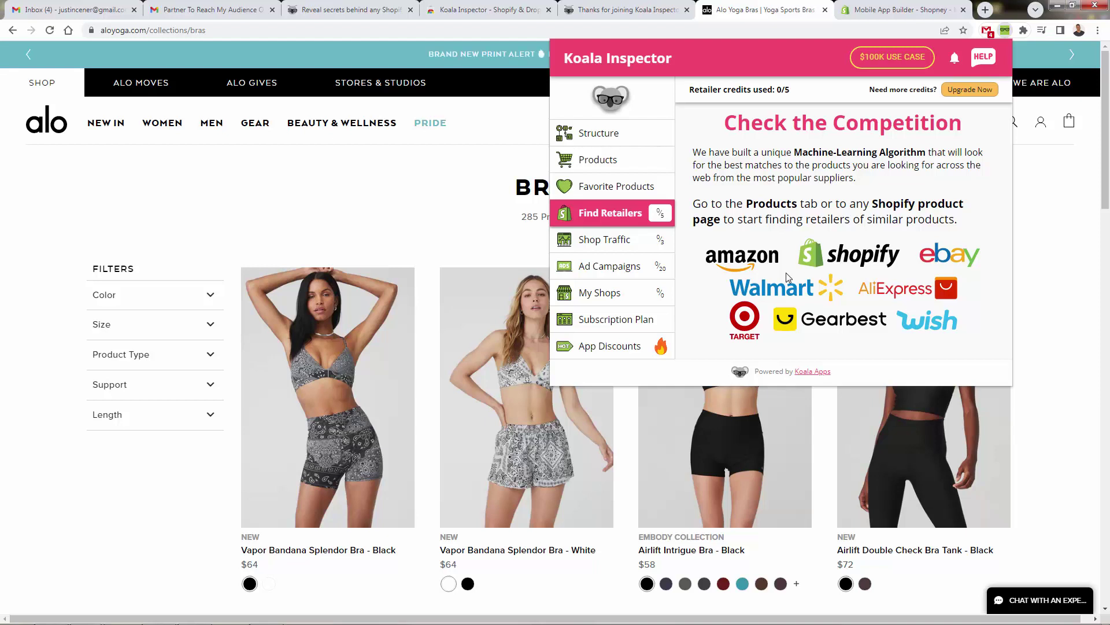
Step: Load Alo Yoga's Shop Traffic data and review its monthly visits, sources and countries charts
click(604, 249)
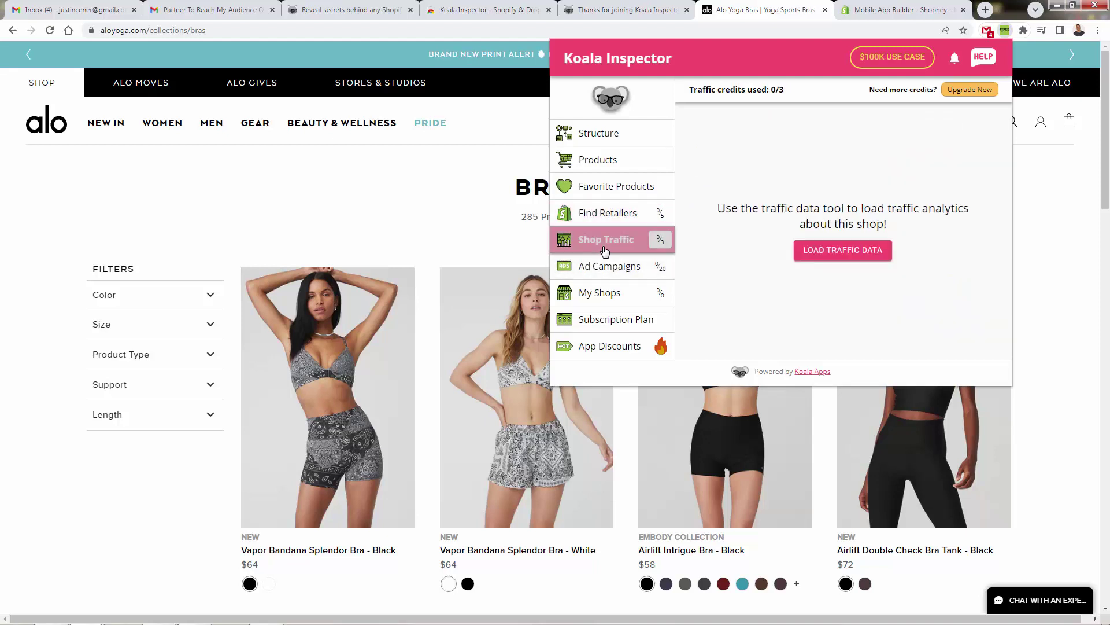
click(853, 259)
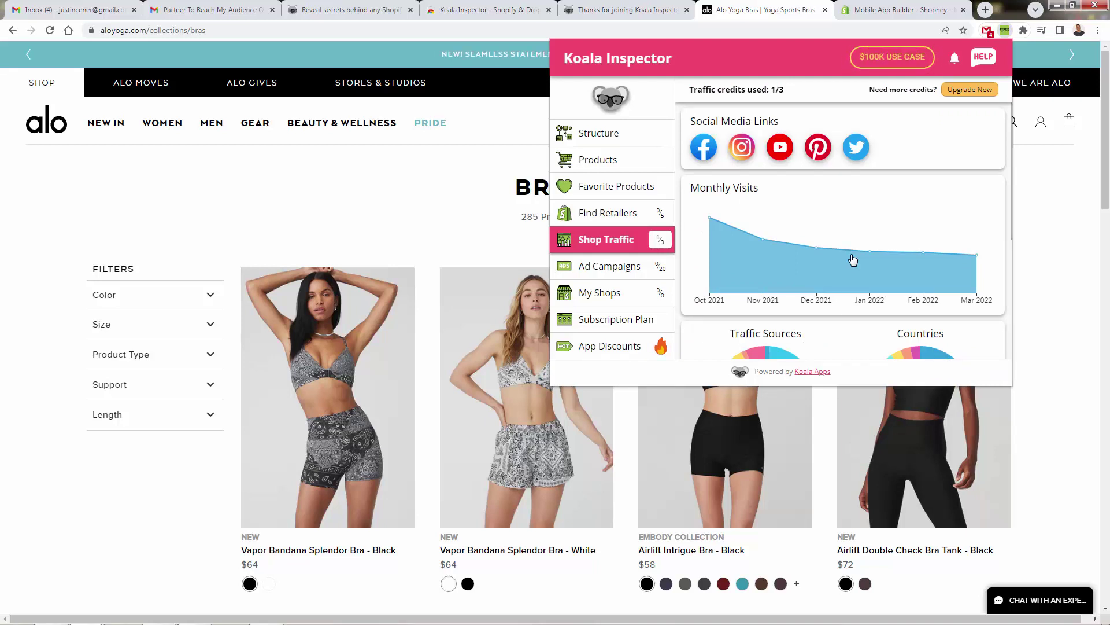
scroll(851, 257, down, 3)
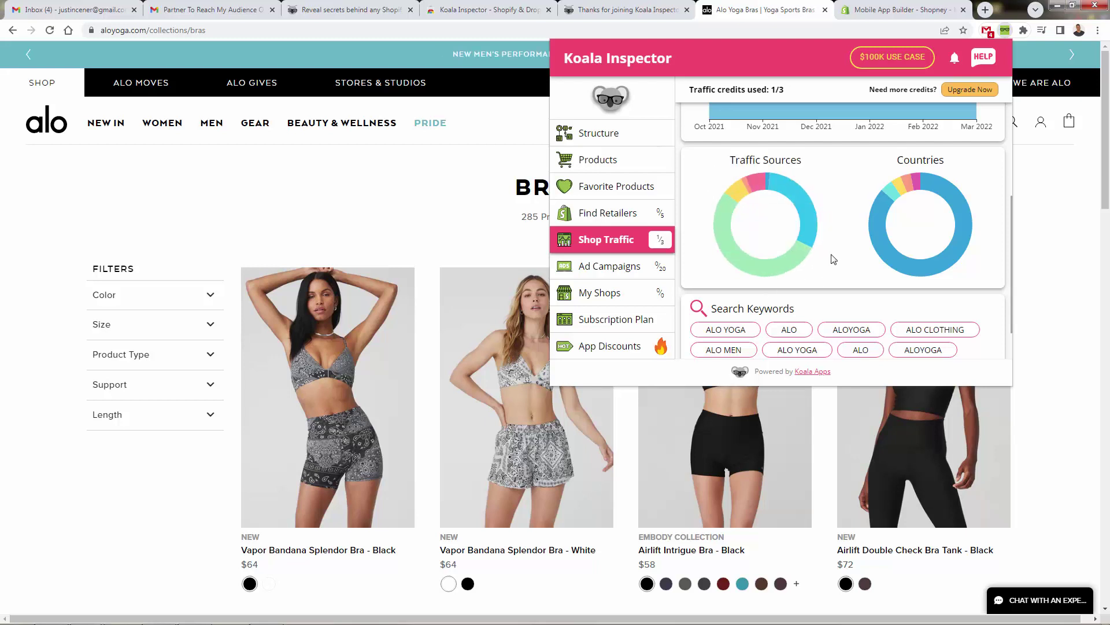
scroll(849, 272, up, 3)
scroll(849, 272, down, 3)
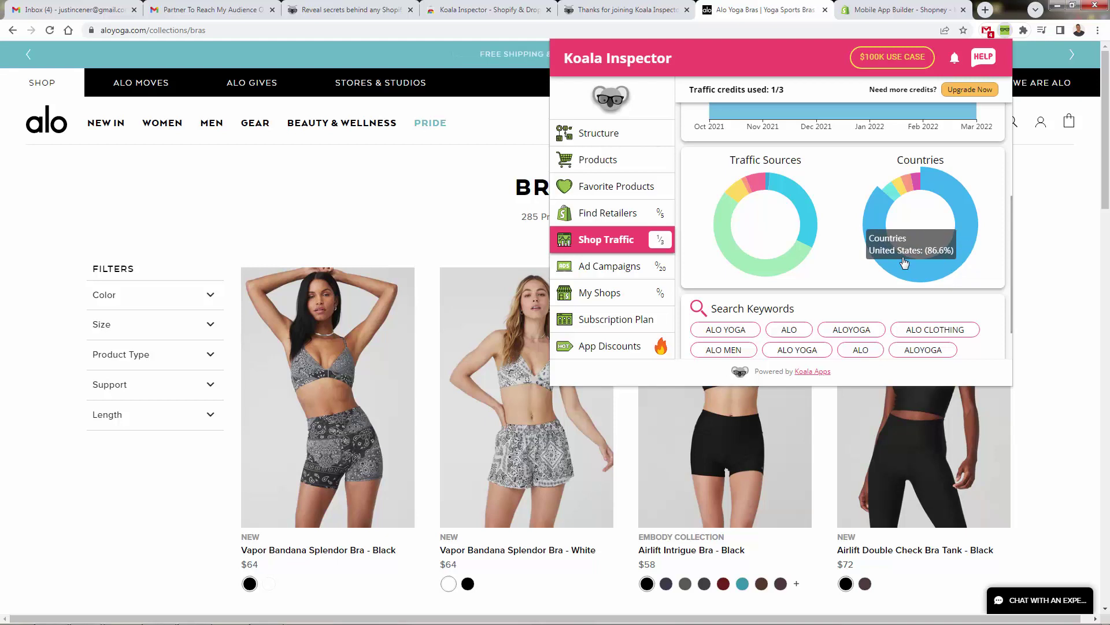
scroll(816, 260, up, 3)
mouse_move(816, 249)
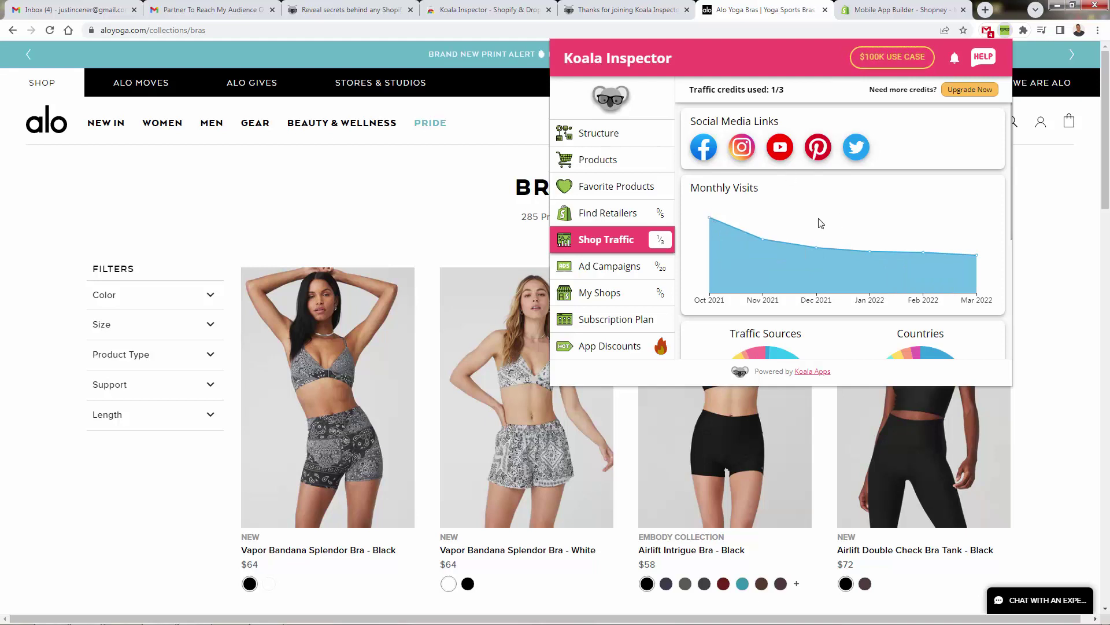
Step: Browse Alo Yoga's Google ad campaigns and their search keywords in the Ad Campaigns view
click(622, 270)
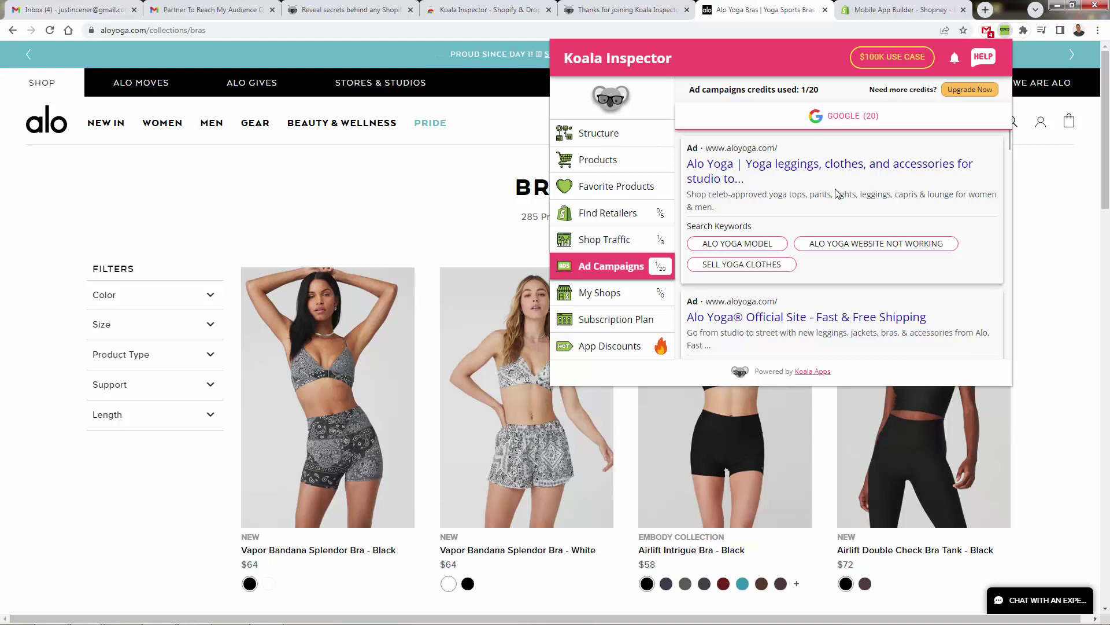
scroll(836, 193, down, 3)
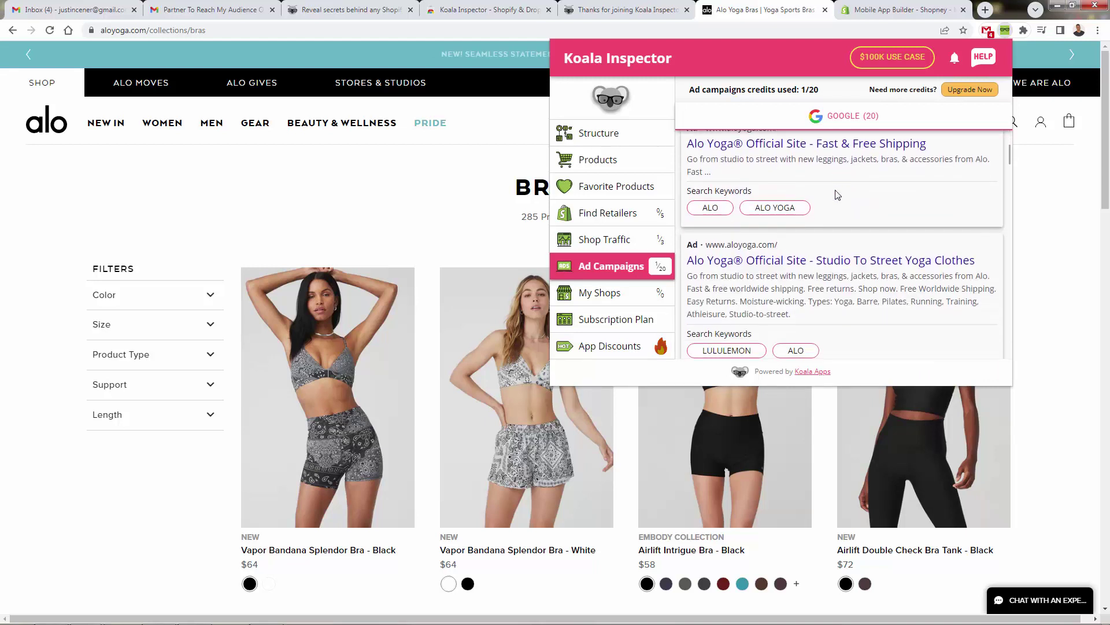
scroll(836, 194, down, 1)
scroll(836, 194, down, 1)
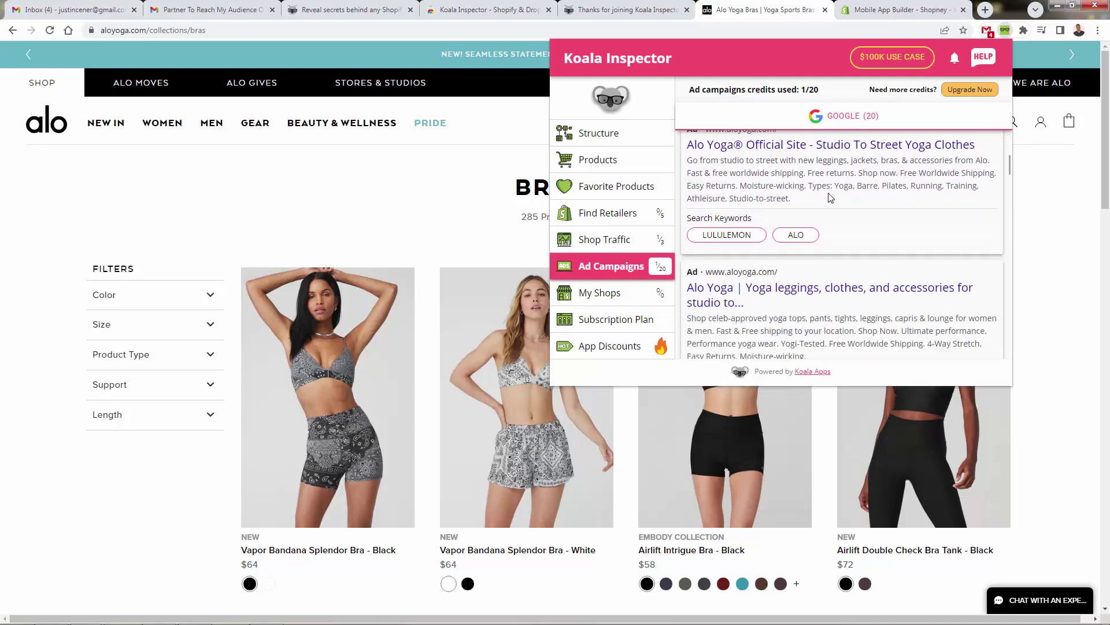
scroll(825, 208, down, 3)
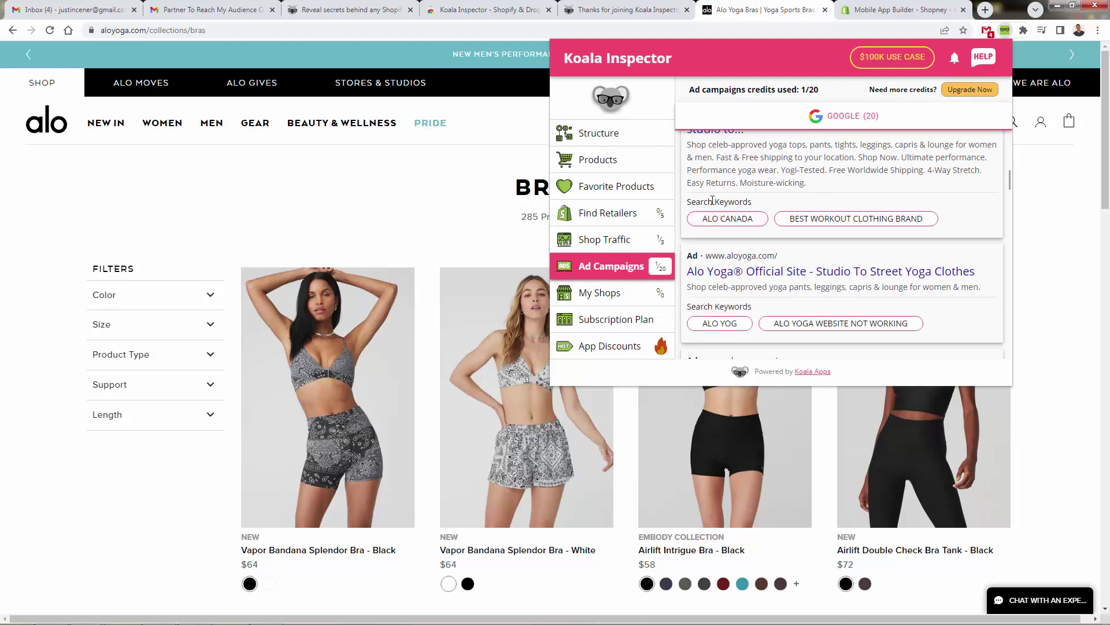
scroll(717, 231, down, 6)
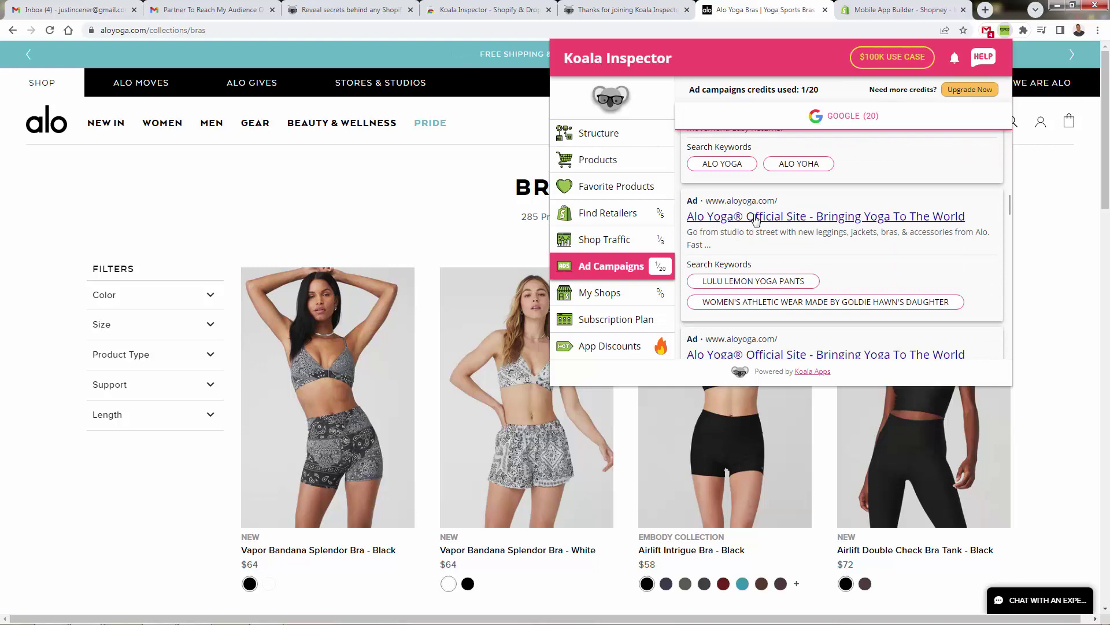
scroll(795, 234, down, 10)
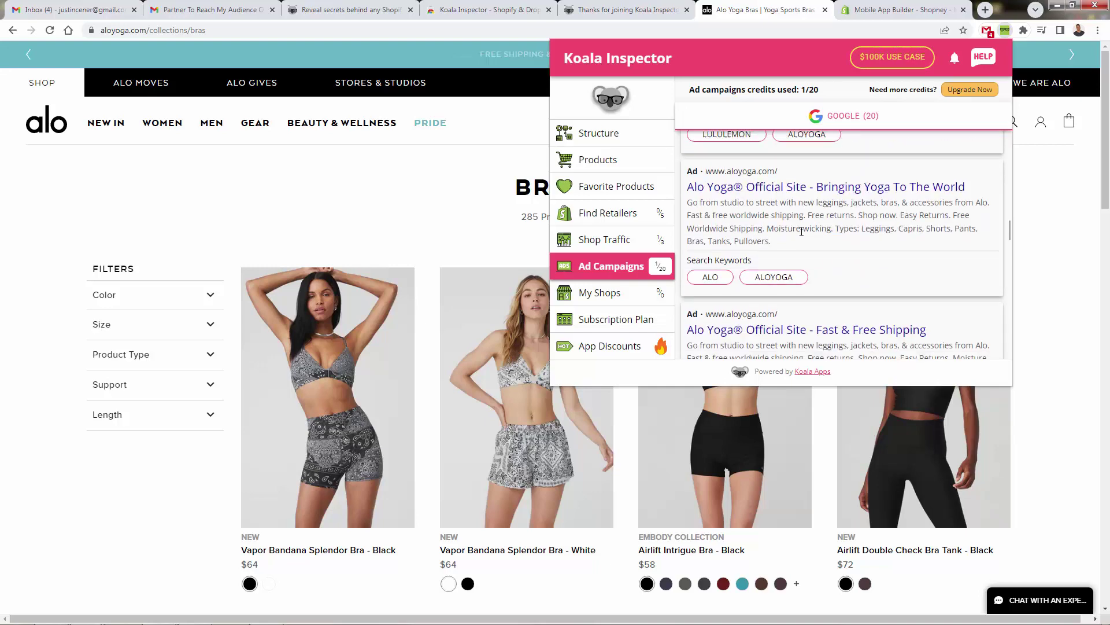
scroll(802, 236, down, 10)
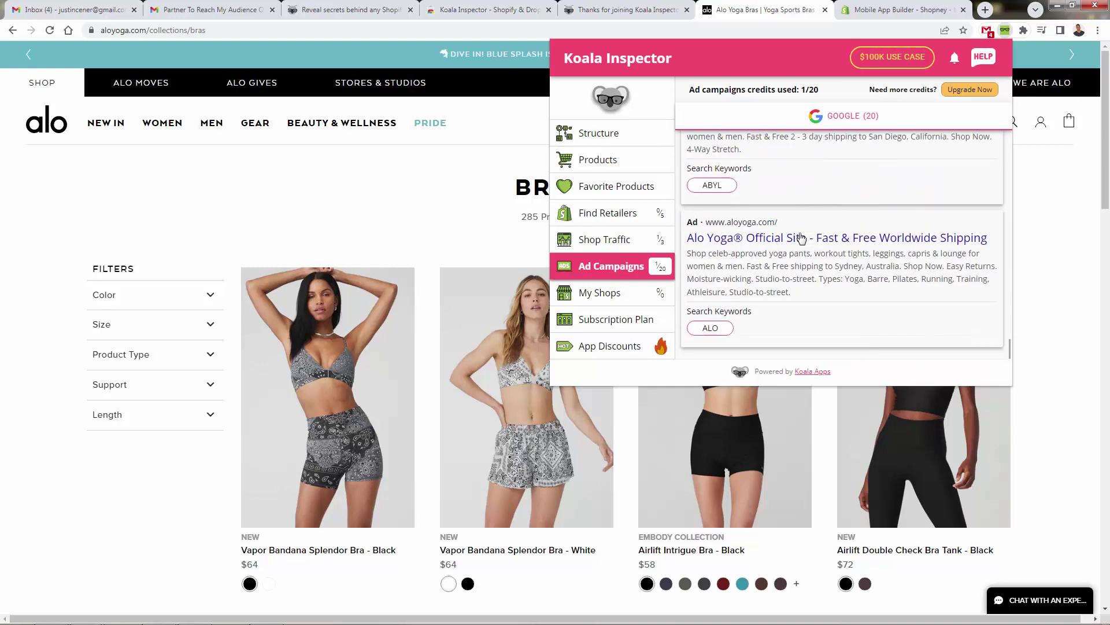
Step: Check My Shops and review the Free, Unlimited and Professional subscription plans
click(645, 302)
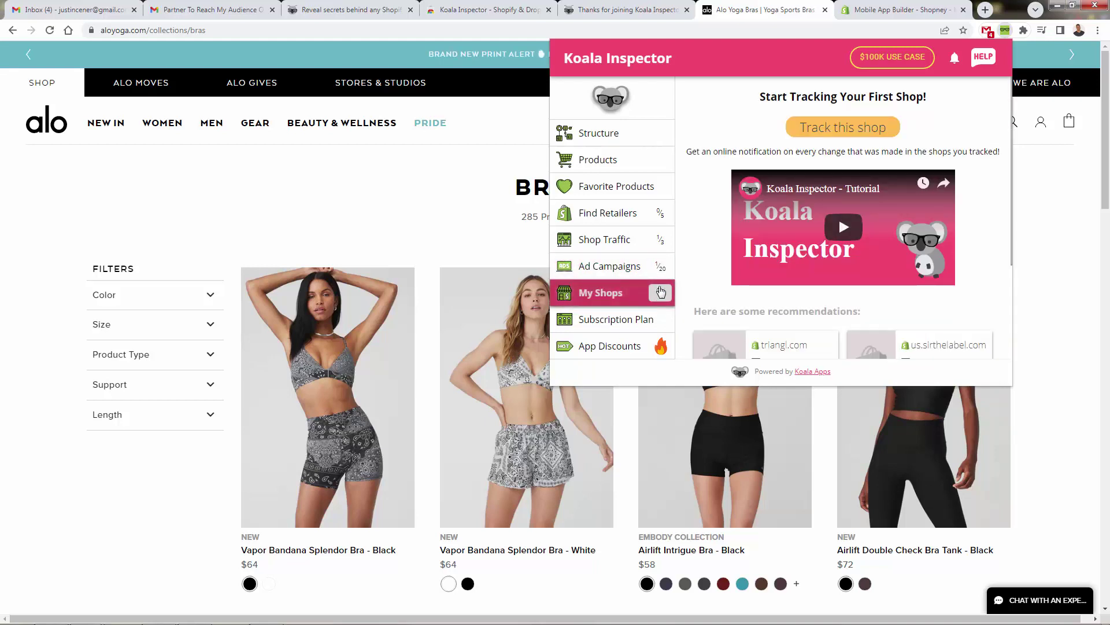
click(658, 320)
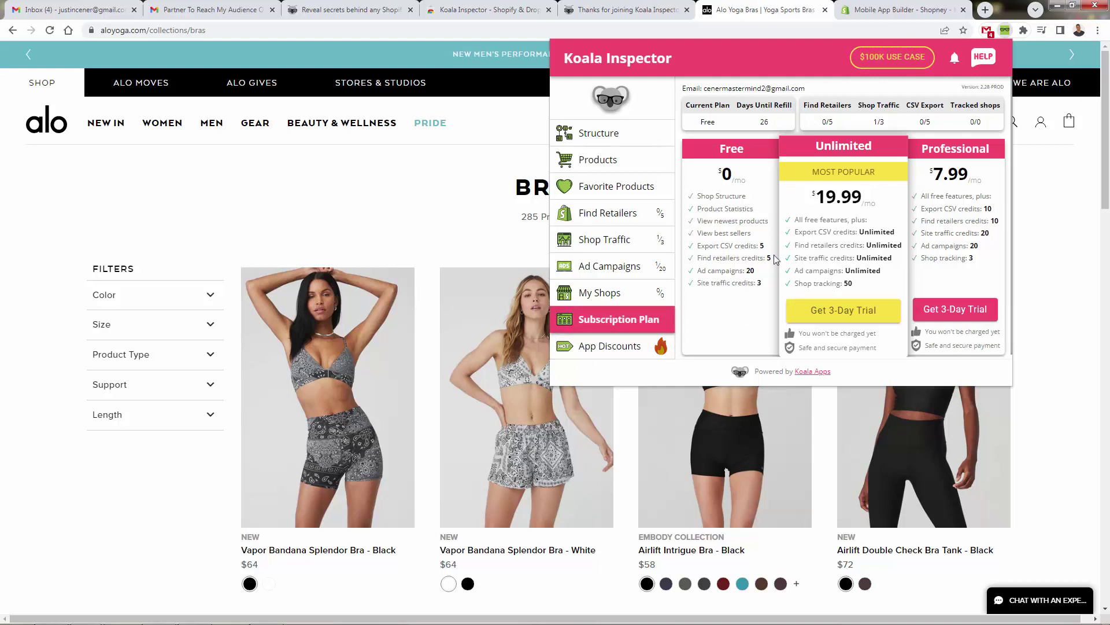
drag(703, 247, 766, 250)
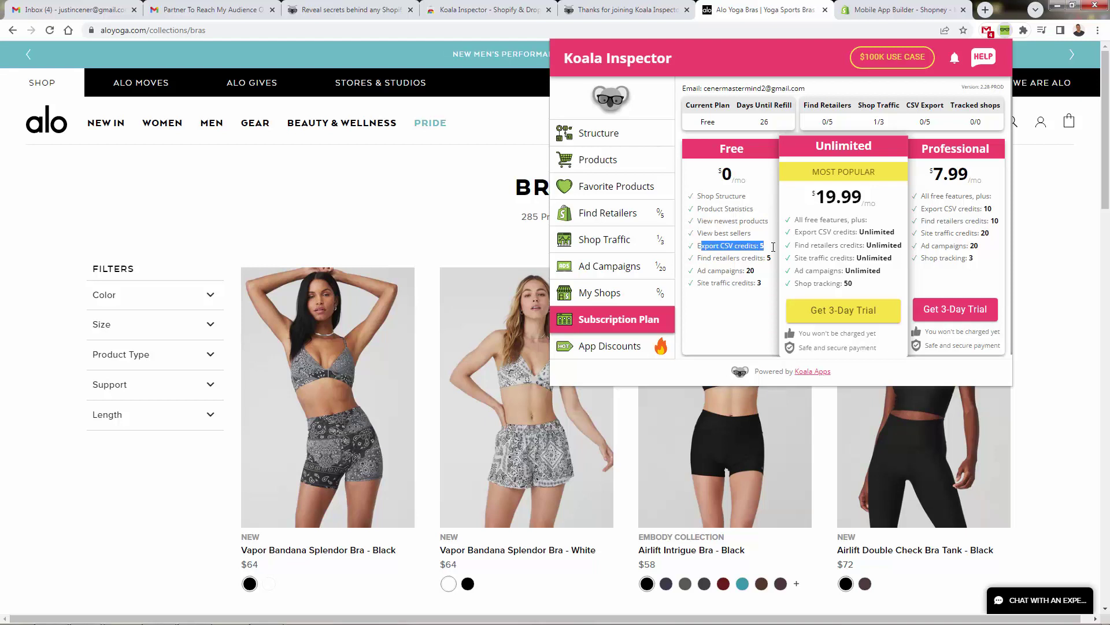
click(769, 253)
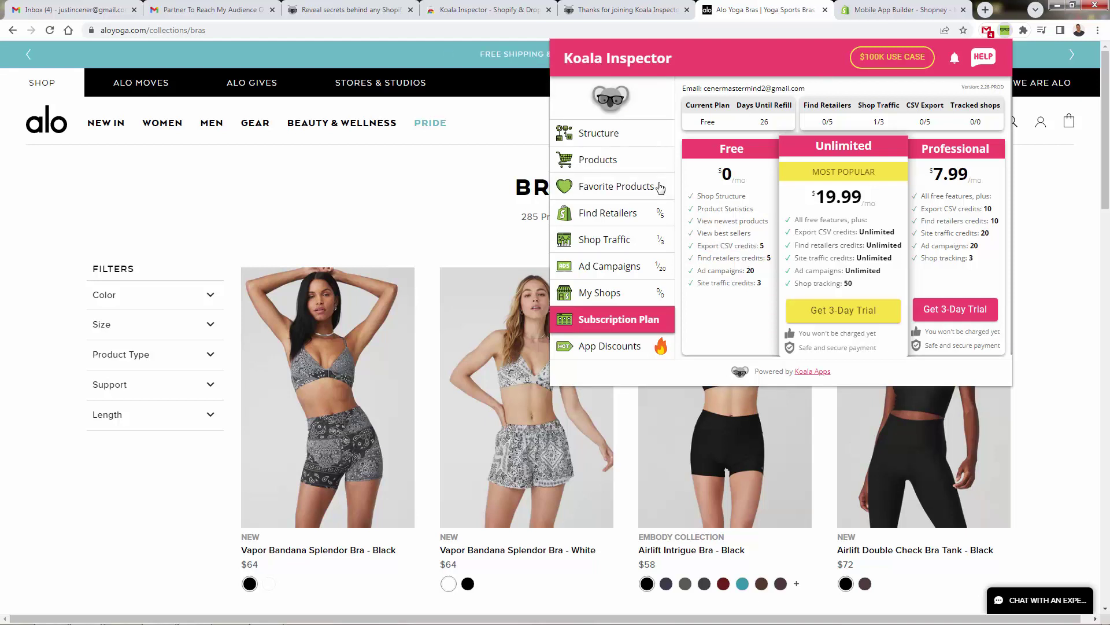
Step: Cycle through Find Retailers, Favorite Products and Products back to Alo Yoga's Shop Traffic report
click(620, 213)
click(599, 185)
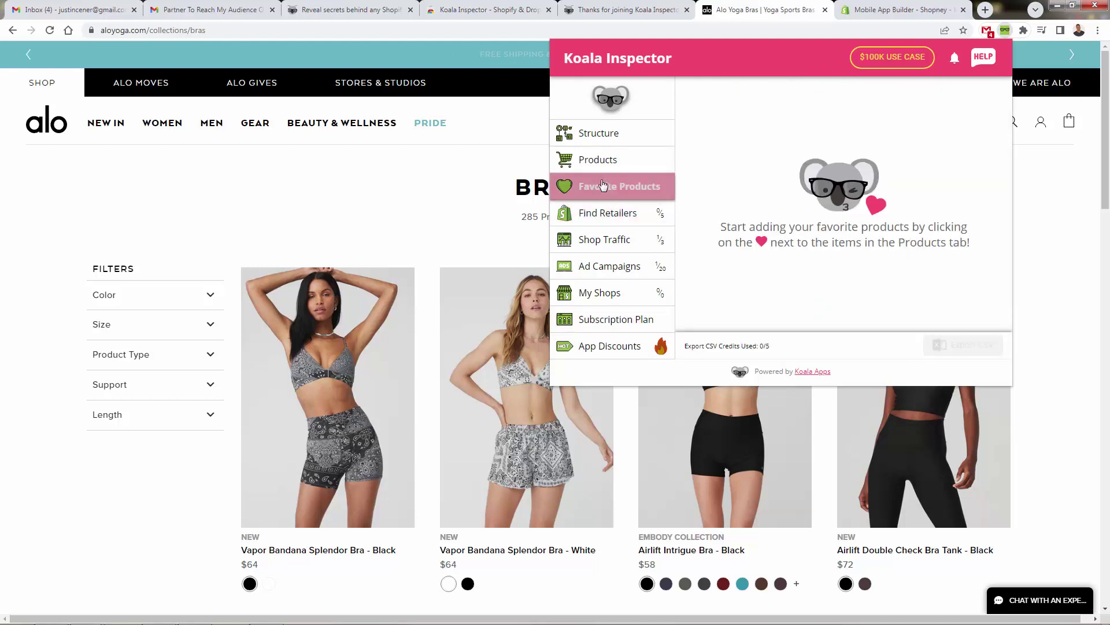
click(605, 157)
click(602, 239)
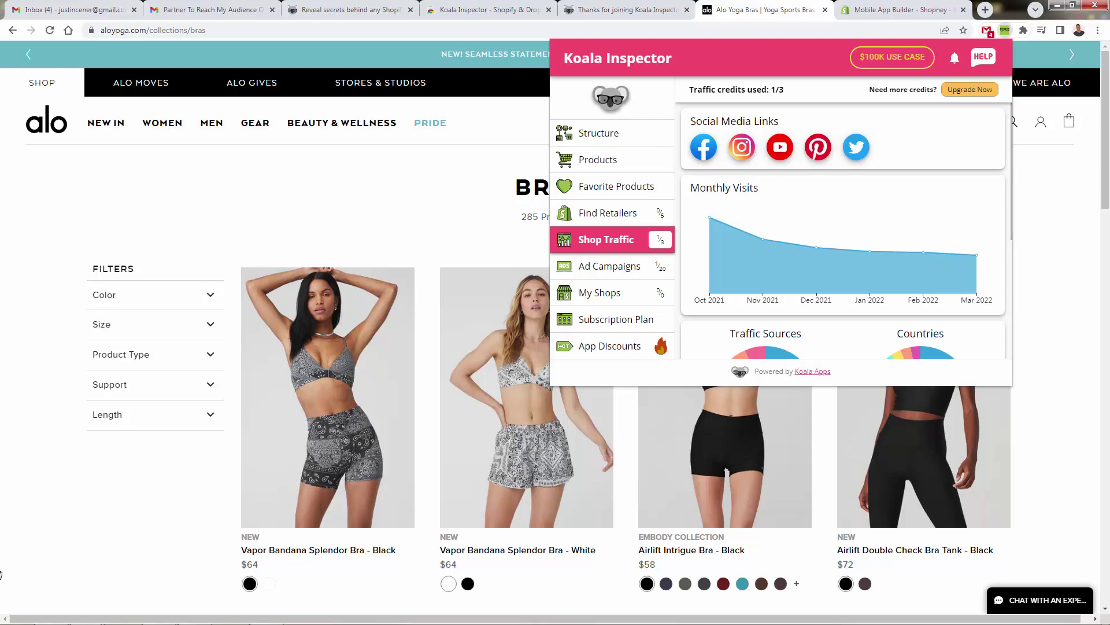
Step: Open the UNCONDITIONAL sample shop from Koala Apps and dismiss its mailing-list popup
click(622, 10)
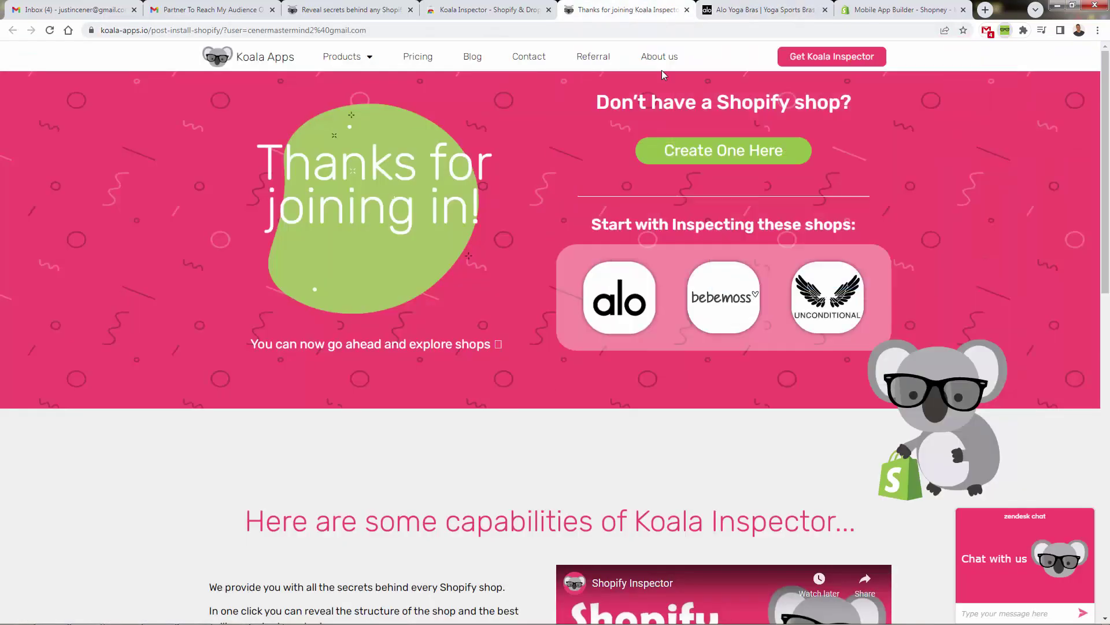
click(810, 312)
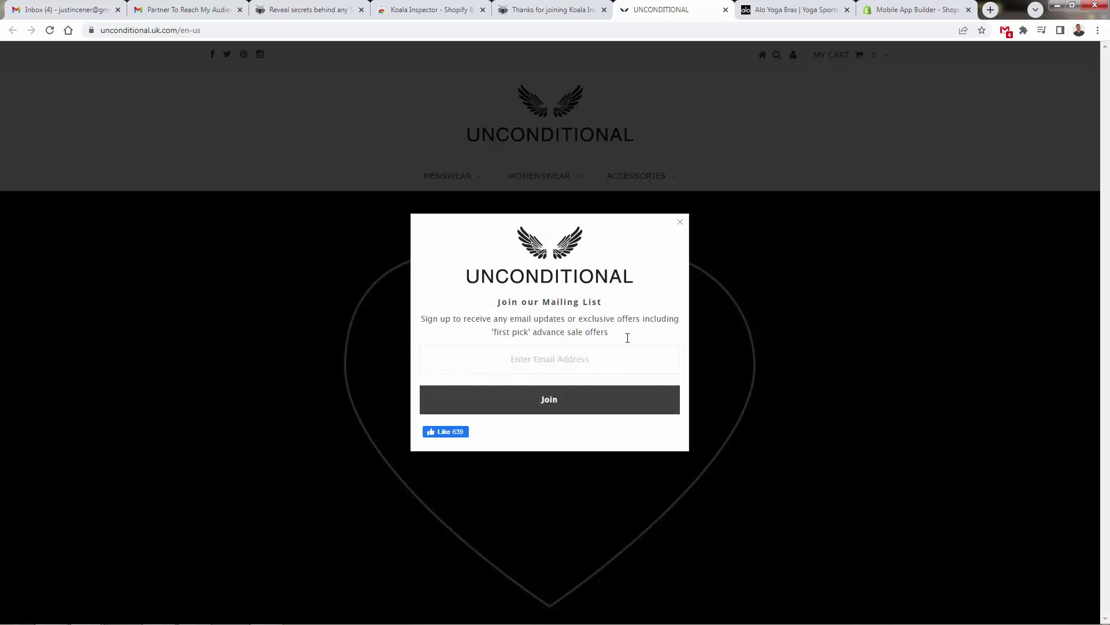
click(680, 224)
Step: Browse the black wool homeless coat page, then quick-view the £99 American flag T-shirt
scroll(642, 296, down, 5)
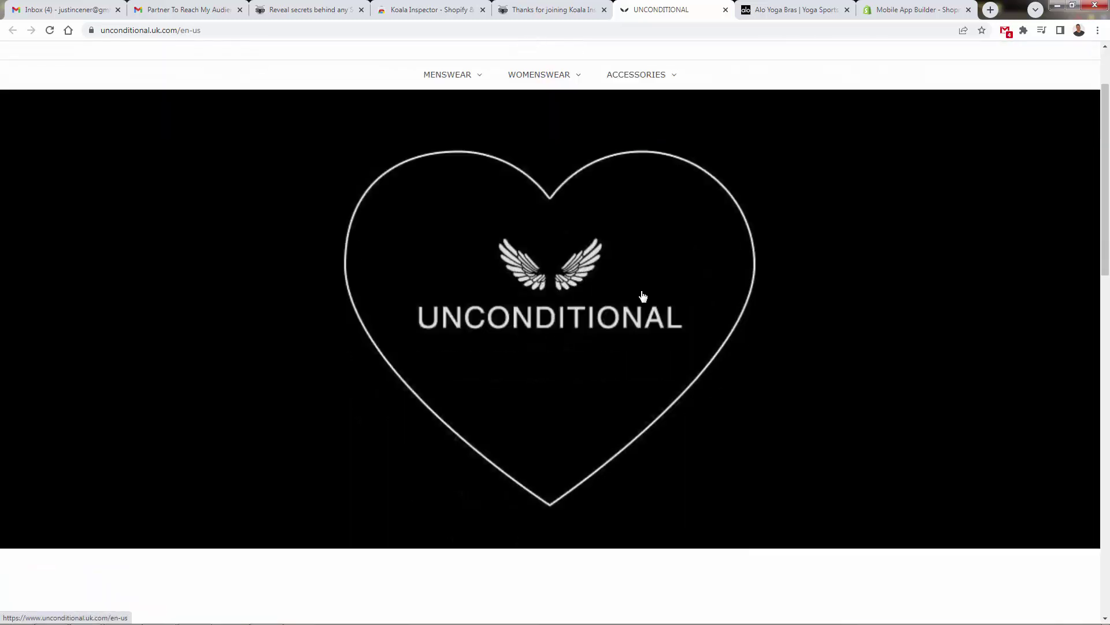
scroll(642, 296, down, 5)
scroll(639, 297, down, 5)
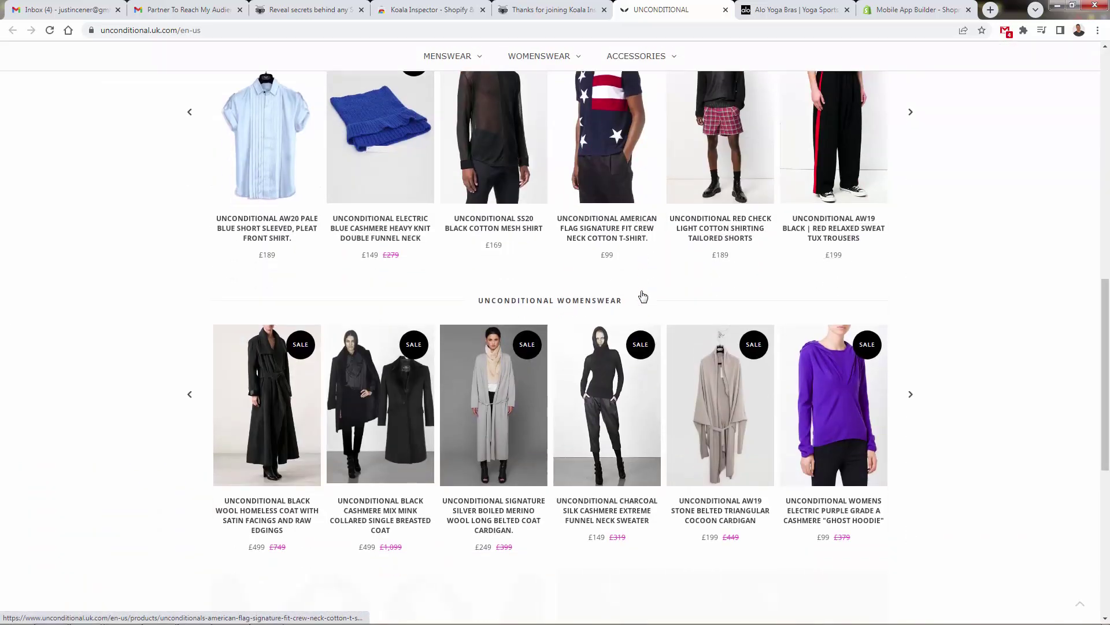
click(249, 301)
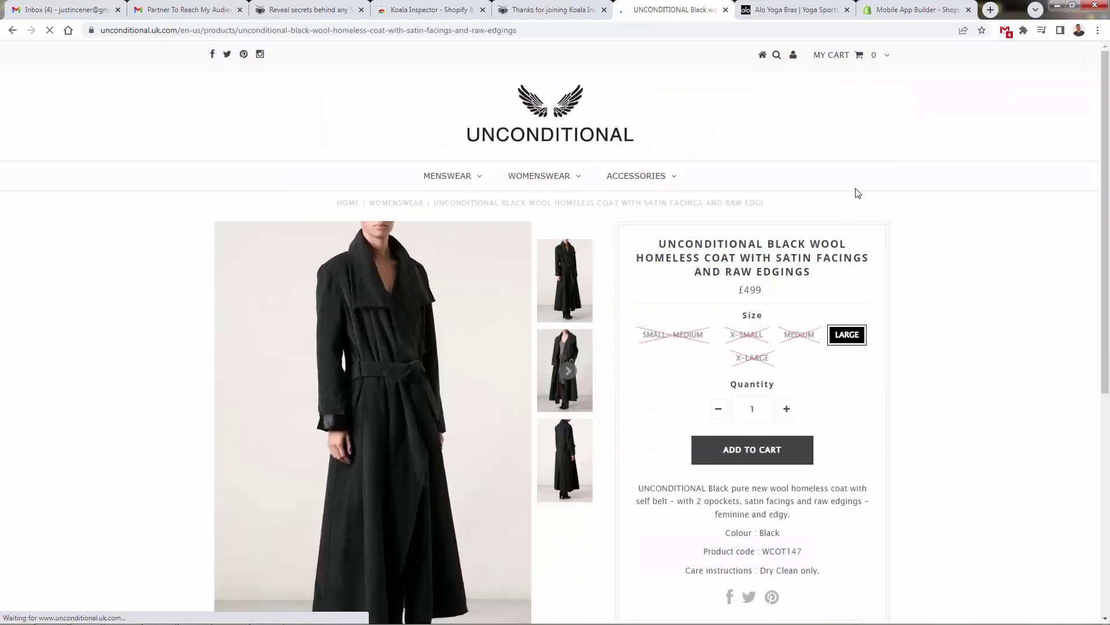
scroll(636, 208, down, 1)
click(12, 33)
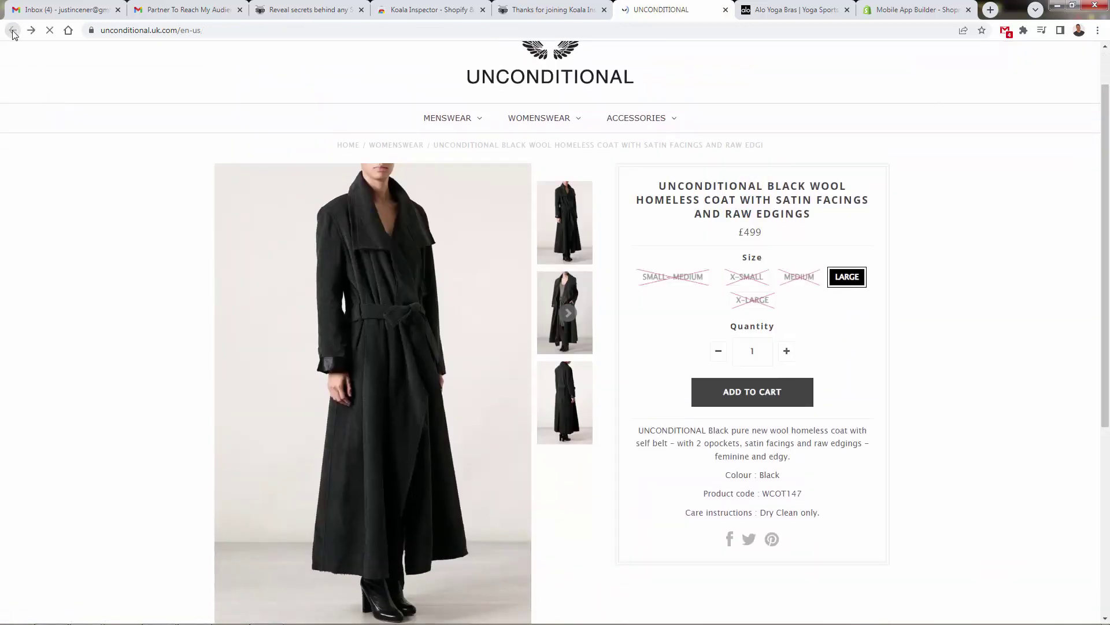
scroll(445, 296, down, 2)
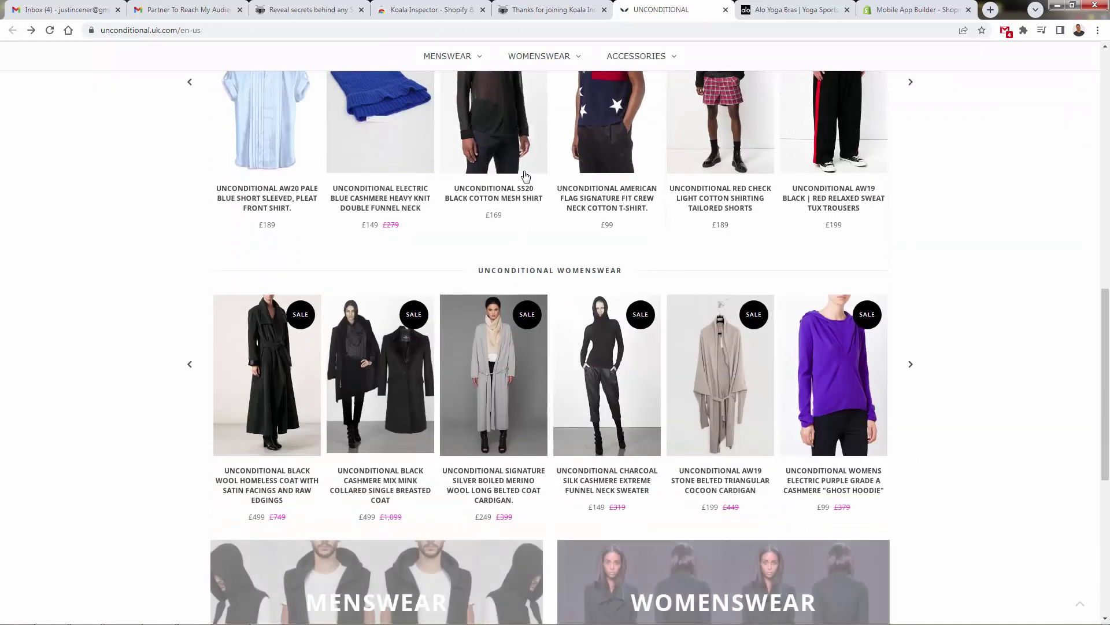
click(588, 144)
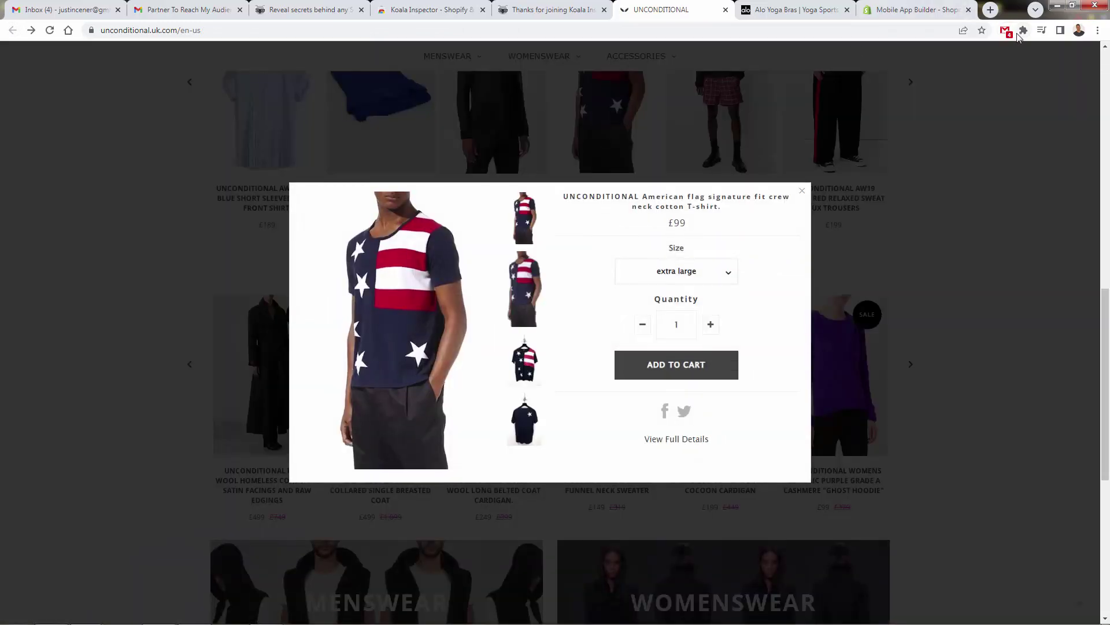
Step: Run Koala Inspector on UNCONDITIONAL, track the shop, and return to its Structure overview
click(1022, 31)
click(939, 140)
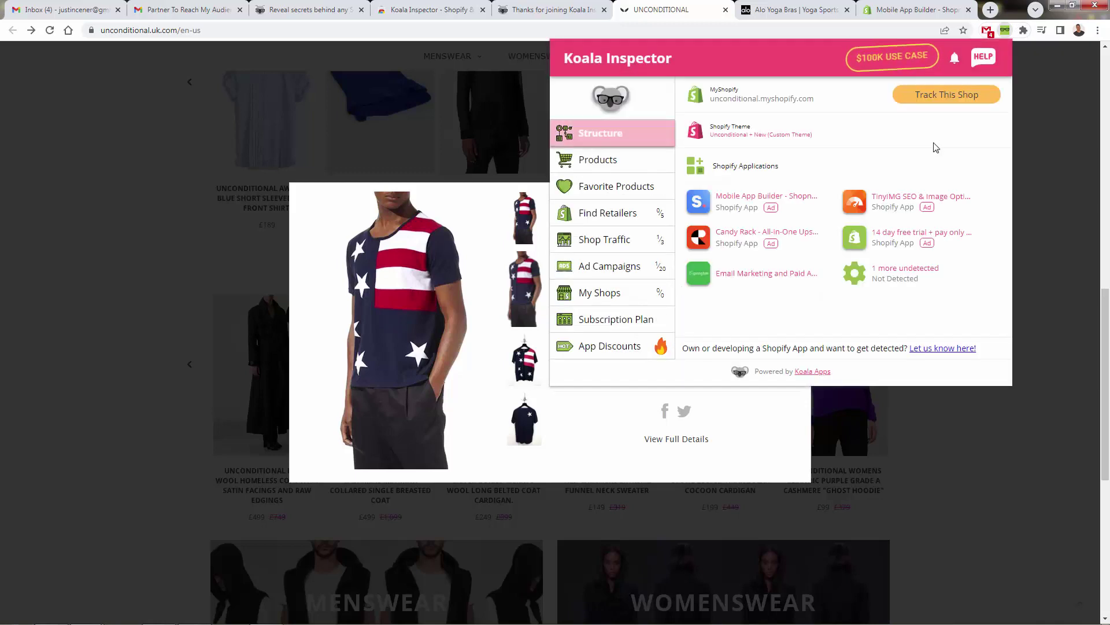
click(946, 94)
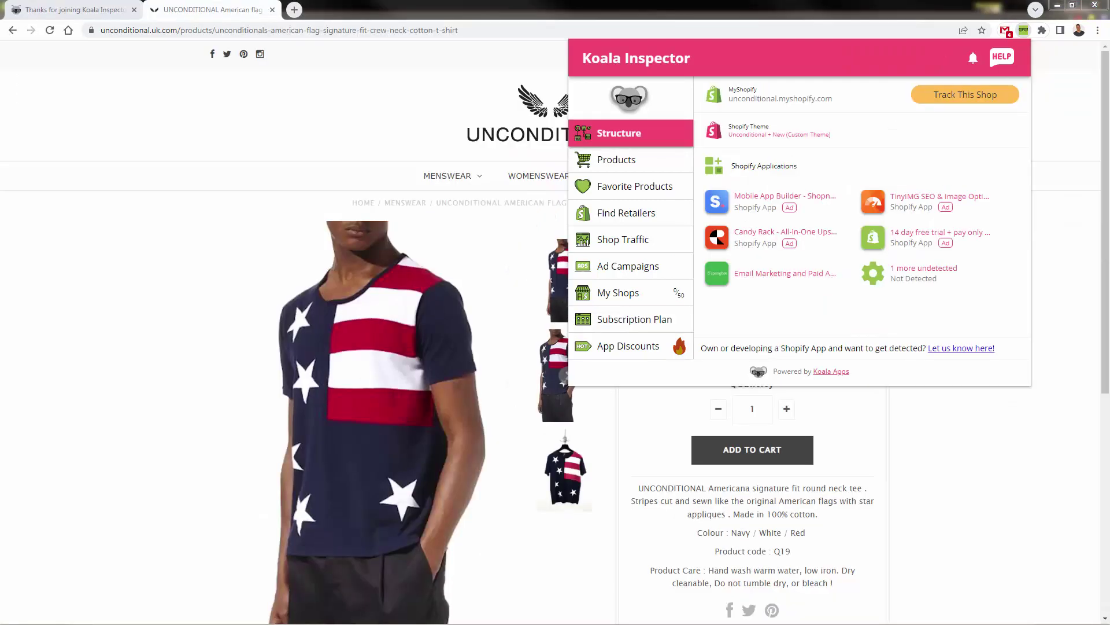
click(973, 88)
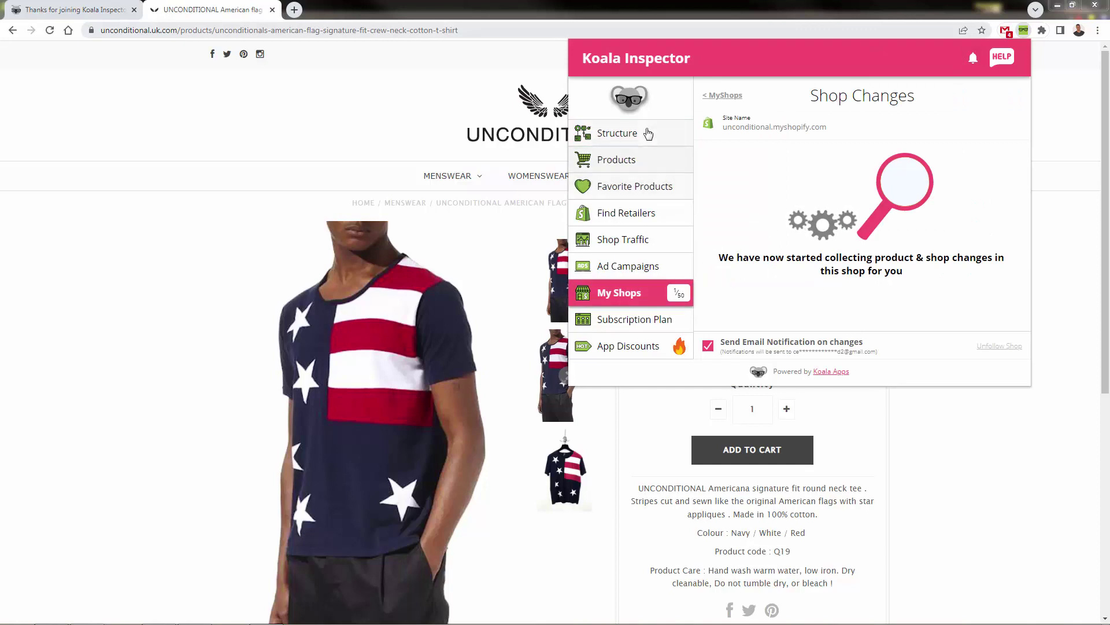
click(623, 143)
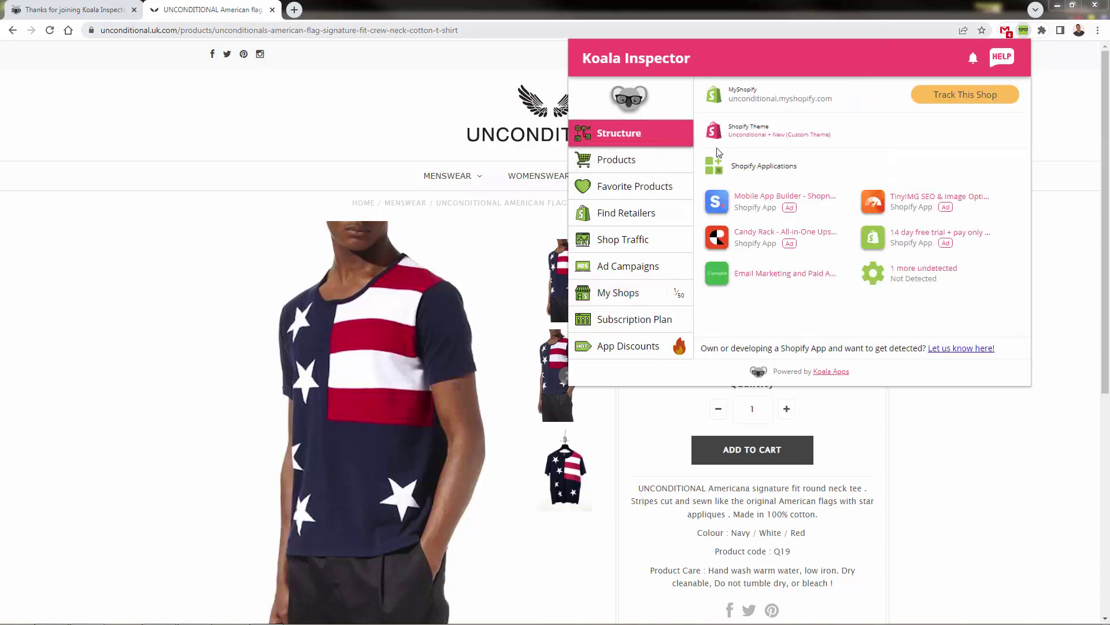
Step: Review the shop's Products, Favorite Products and Find Retailers panels, and load its traffic charts
click(641, 168)
click(636, 186)
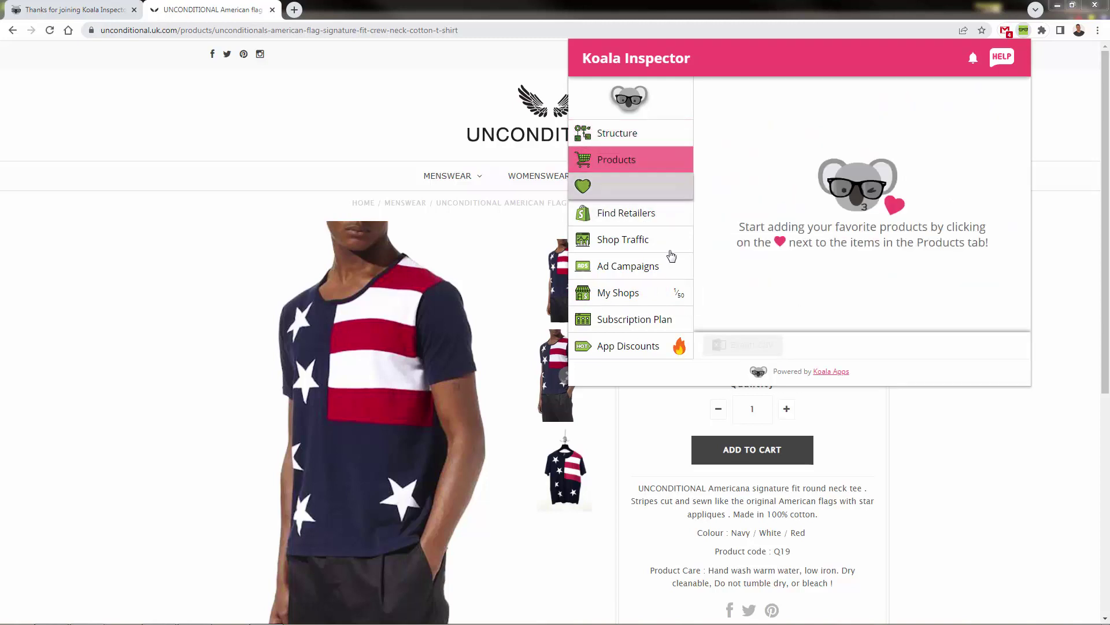
click(648, 214)
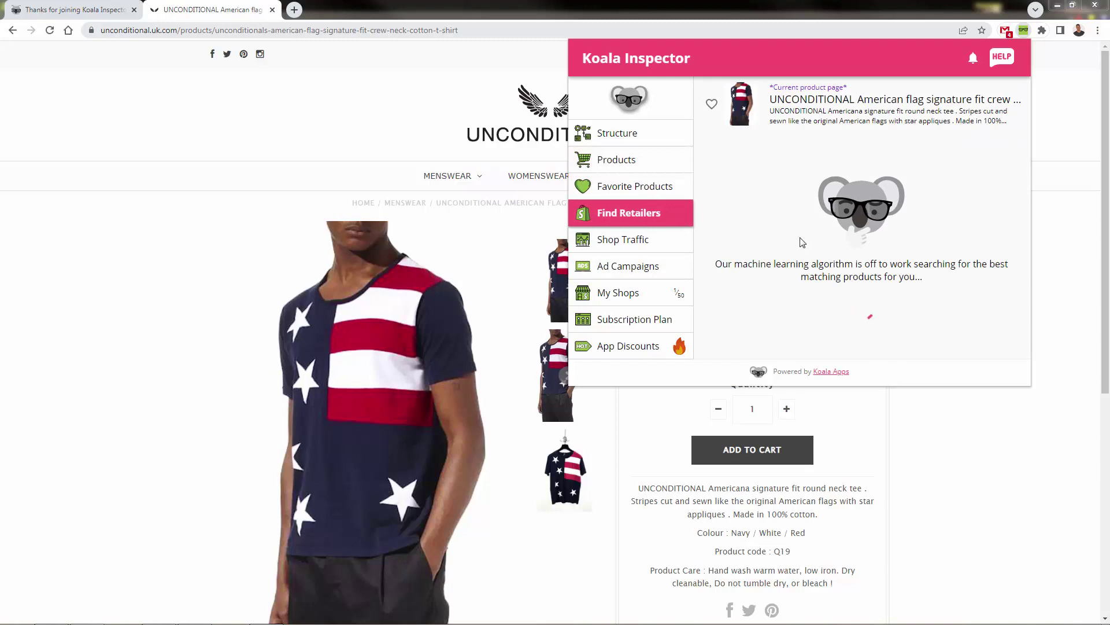
click(634, 245)
click(862, 238)
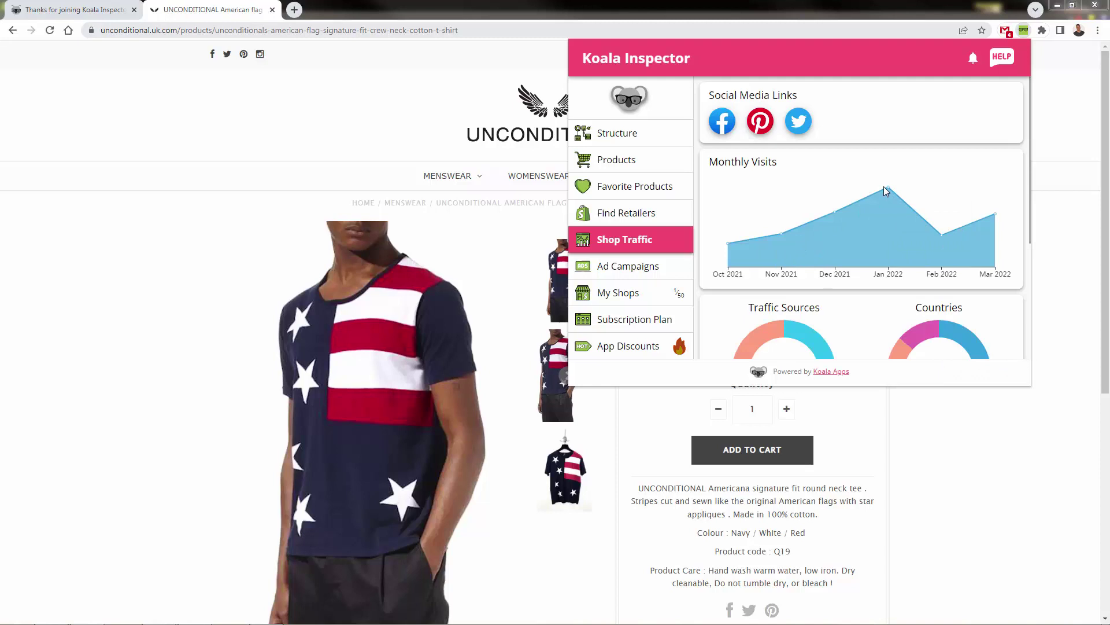
Step: Check Ad Campaigns and My Shops, return to Structure, then open the Bebemoss store
click(613, 267)
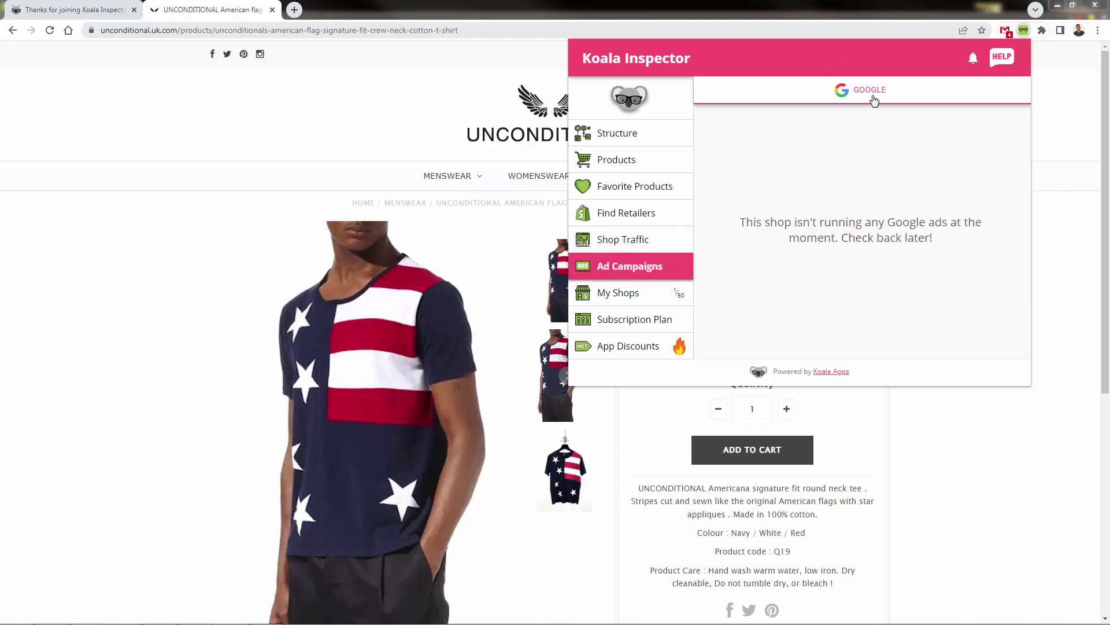
click(622, 293)
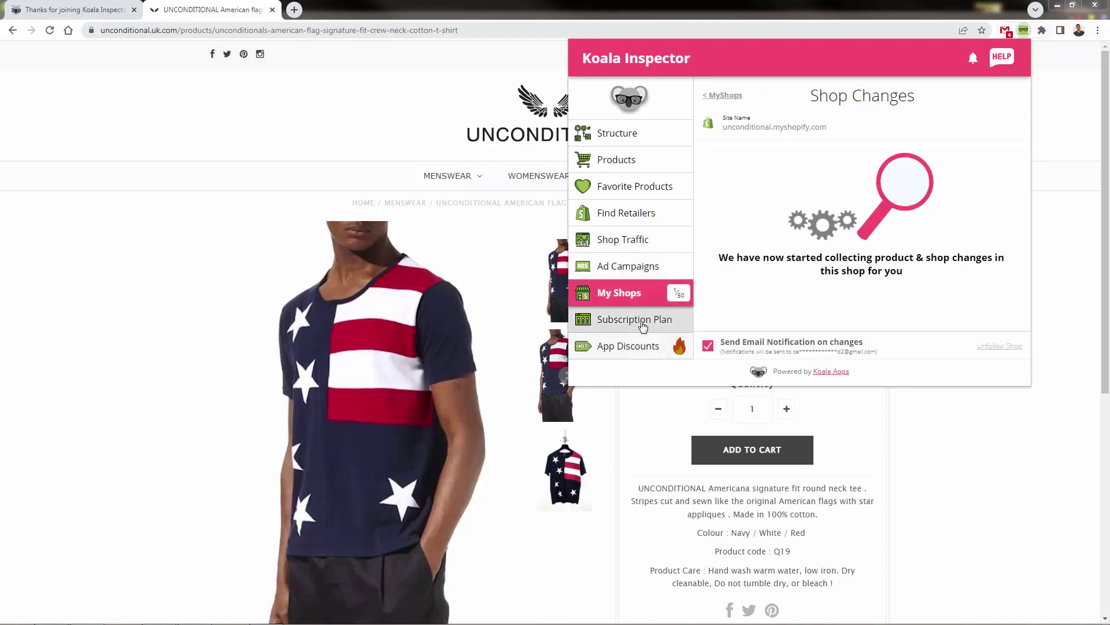
click(629, 136)
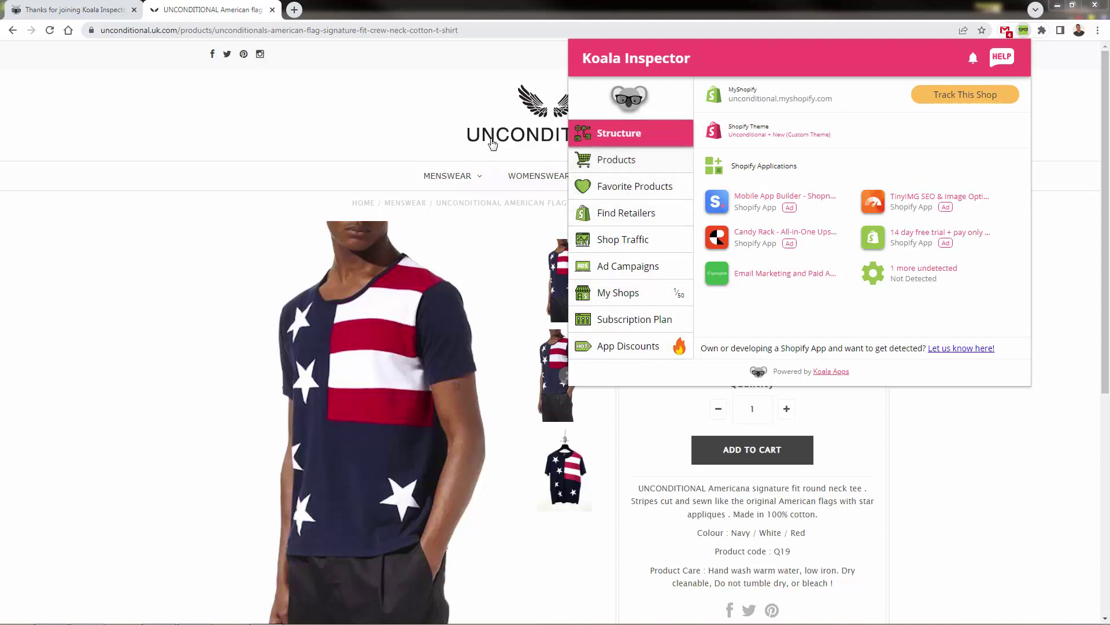
click(75, 10)
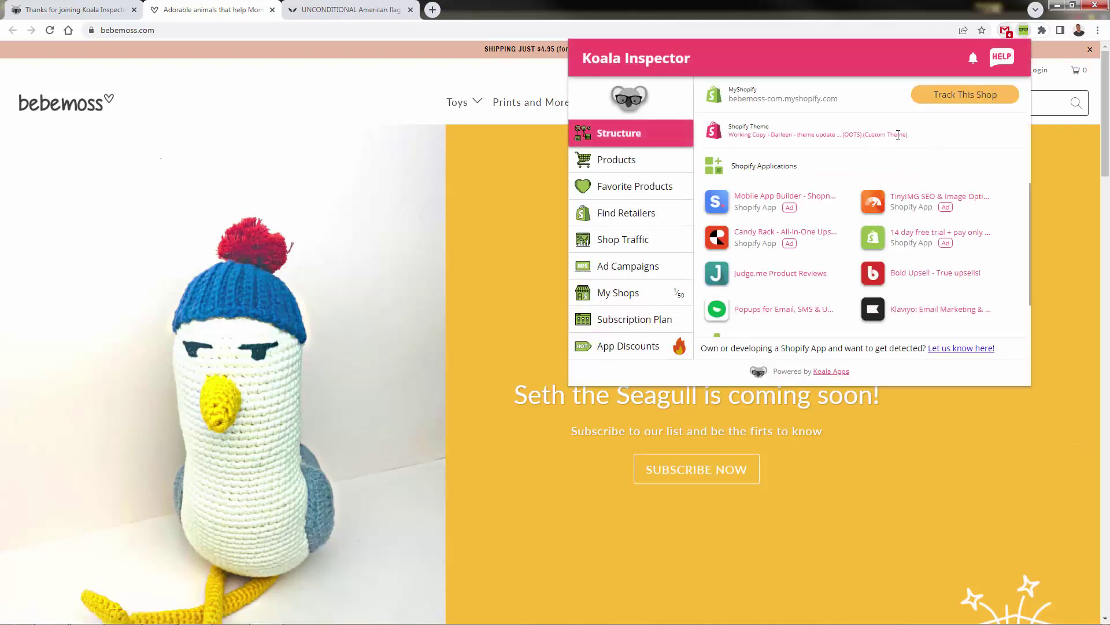
Step: Check Bebemoss's ad campaigns, load its Shop Traffic data and dismiss the Rank Up popup
click(652, 268)
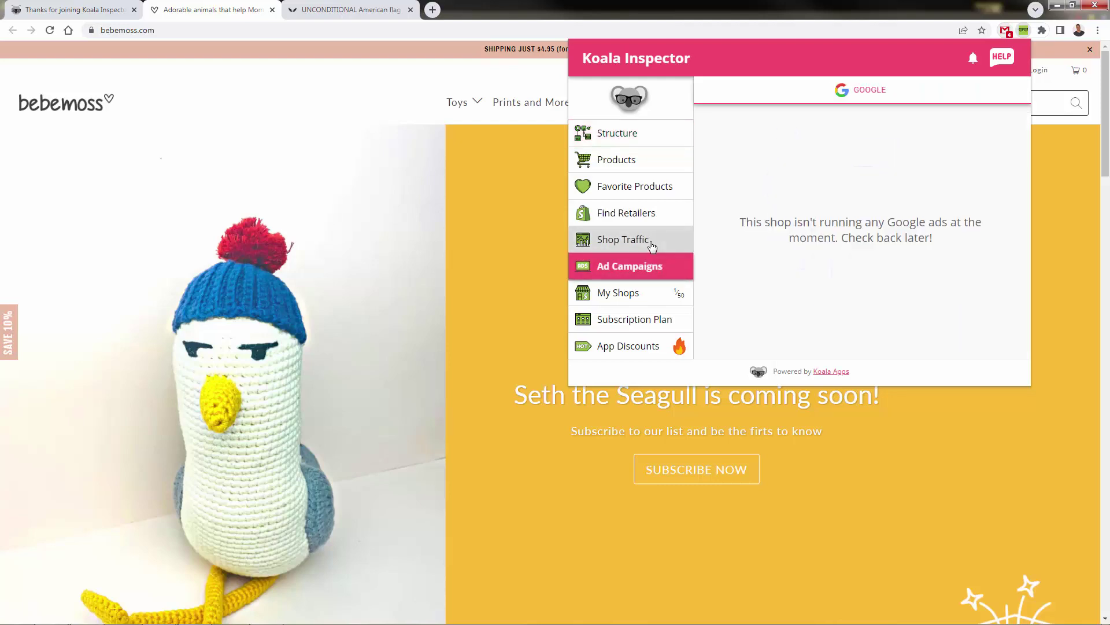
click(652, 246)
click(861, 238)
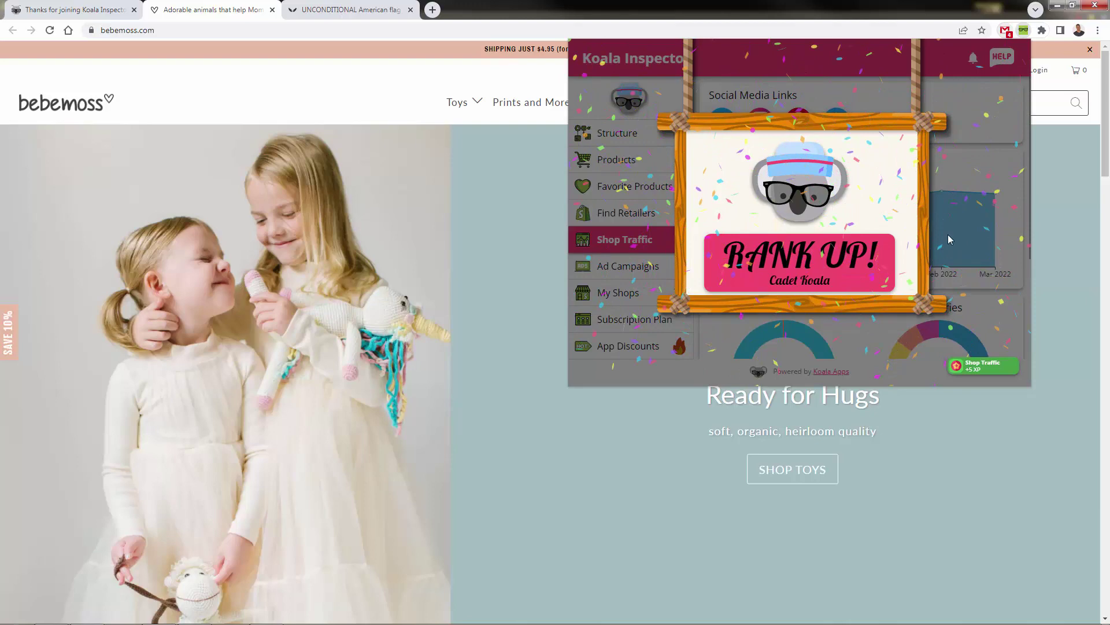
click(952, 58)
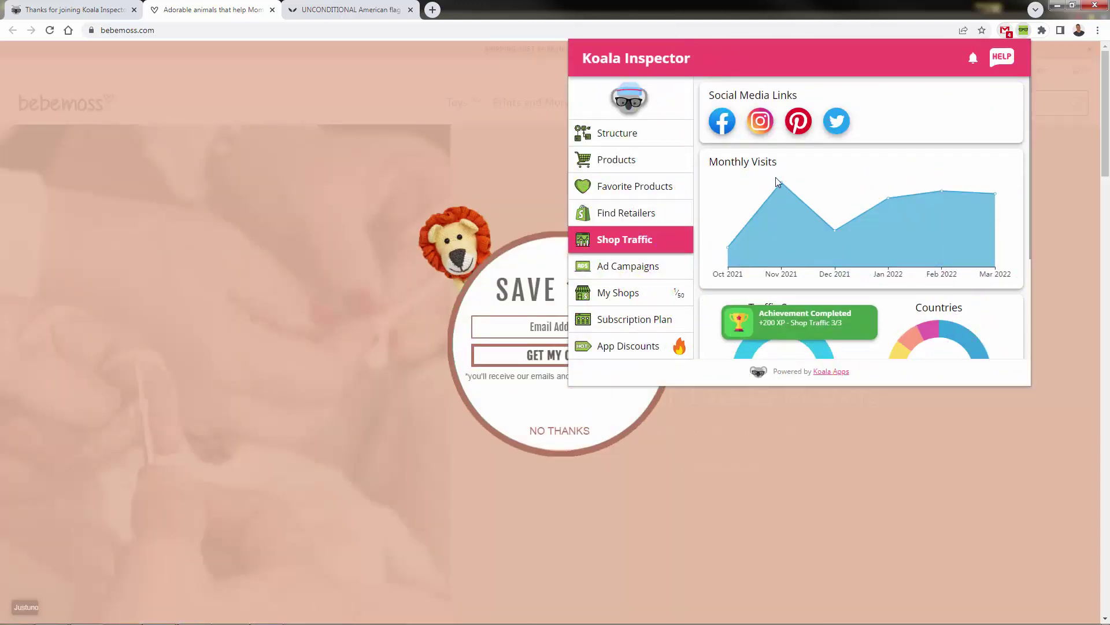
mouse_move(784, 185)
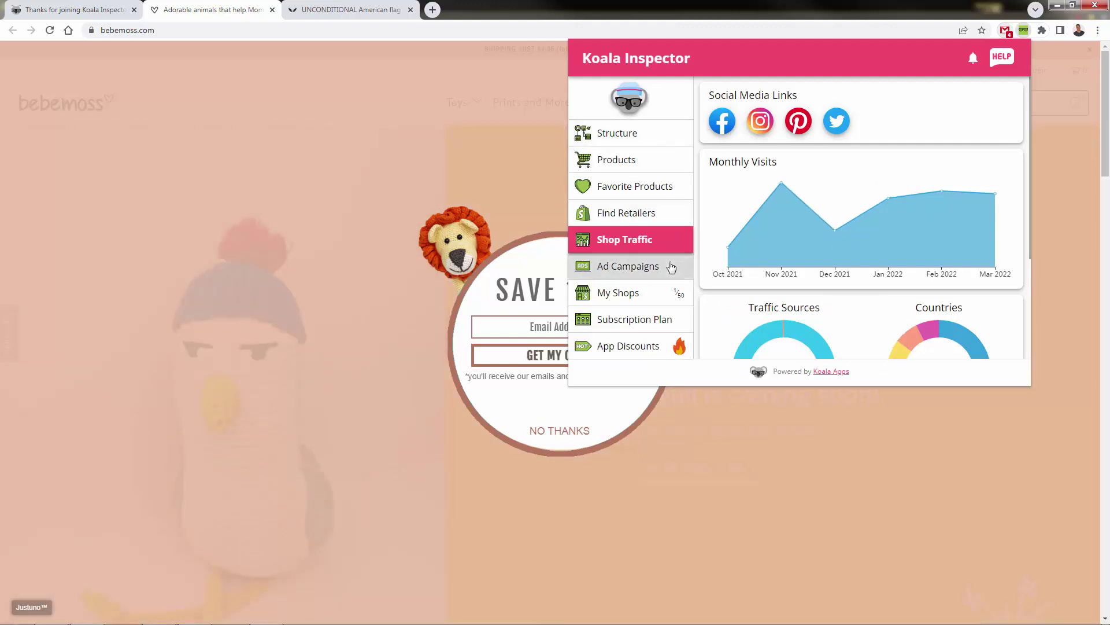
Step: Browse the full list of Bebemoss's products in the All Products tab
click(648, 162)
click(846, 95)
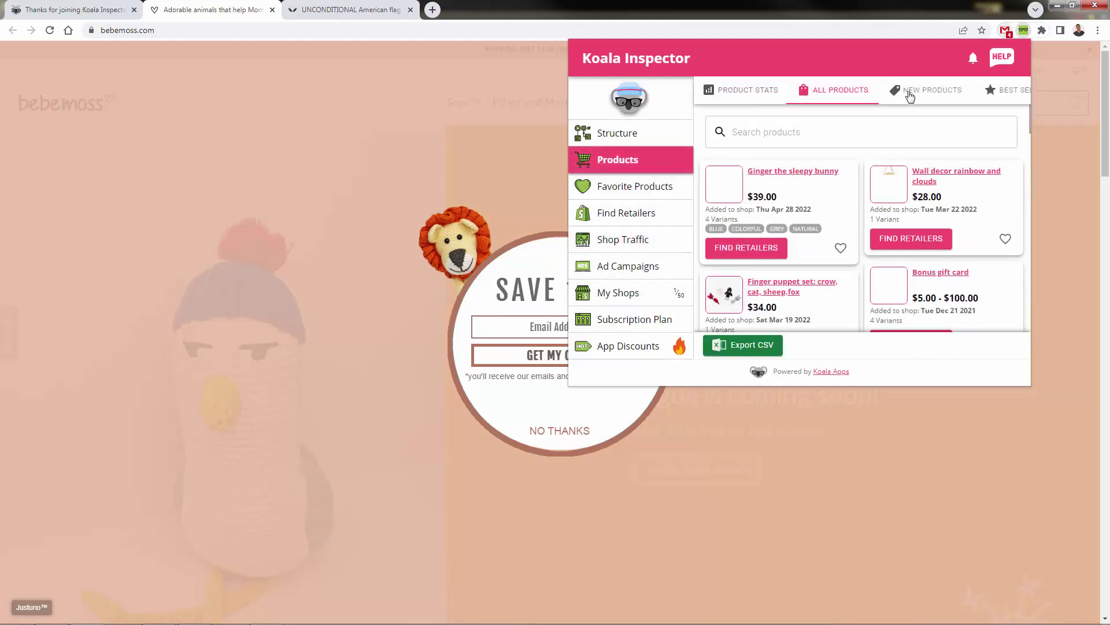
scroll(757, 185, down, 8)
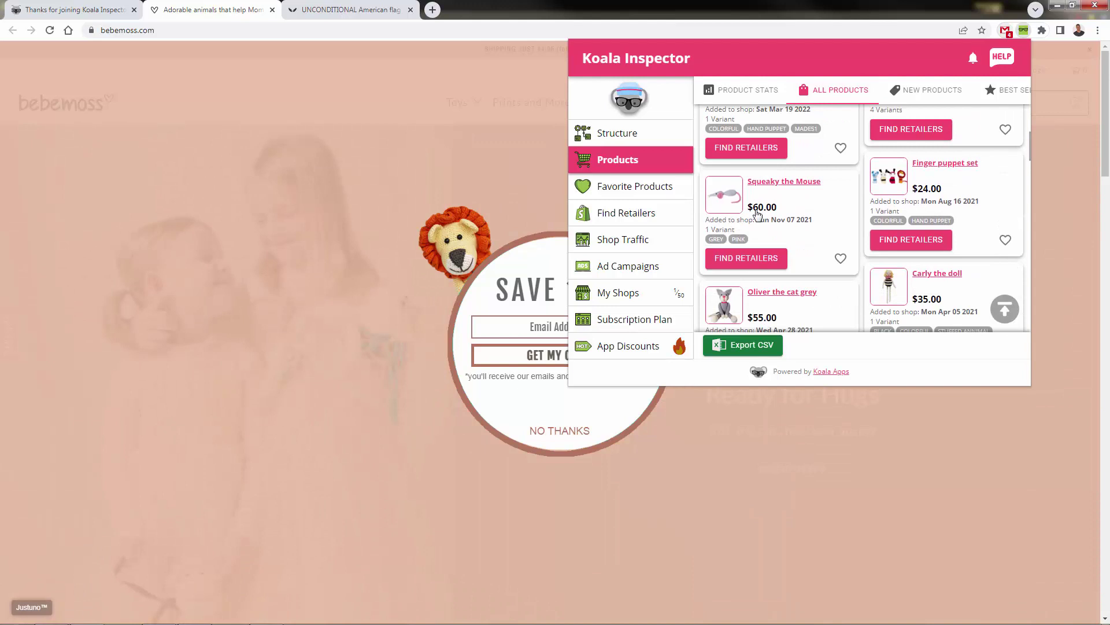
scroll(758, 190, down, 1)
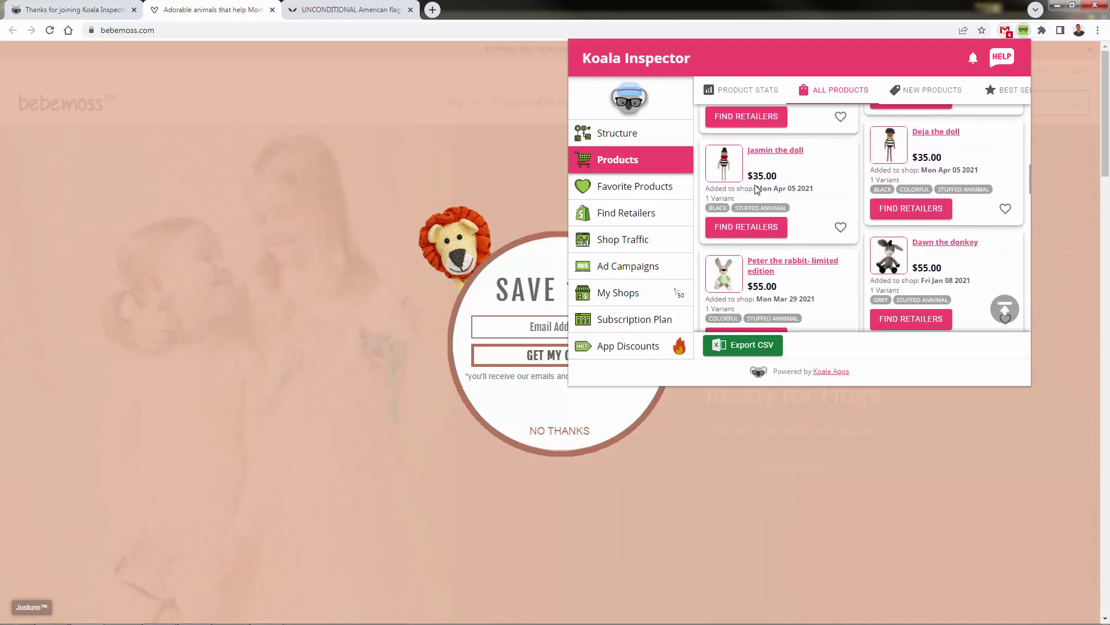
scroll(756, 123, up, 5)
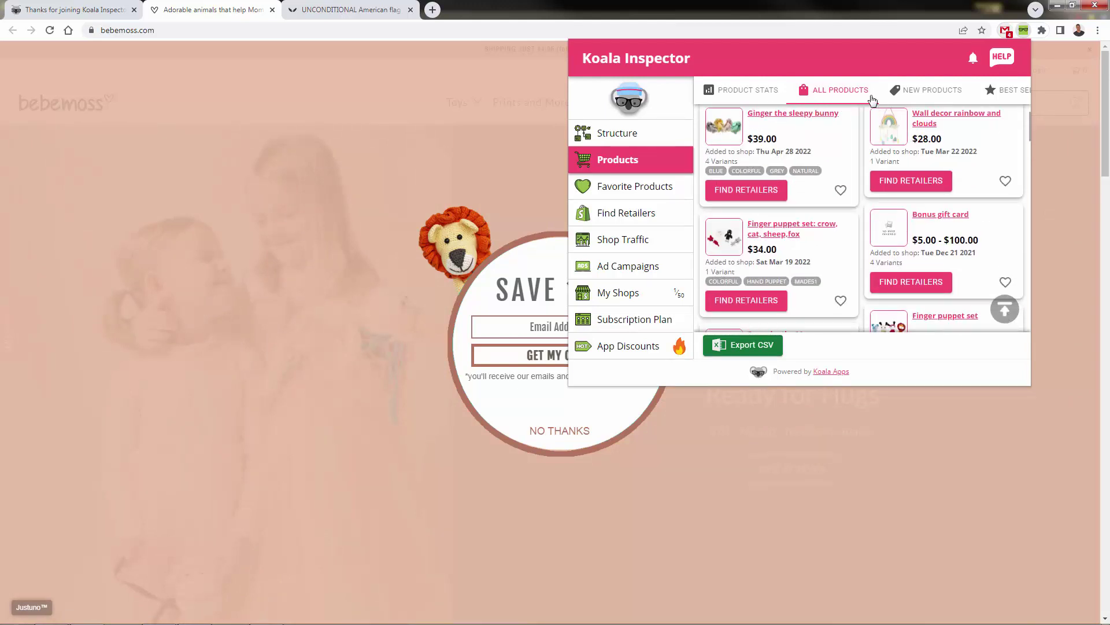
Step: Show Bebemoss's Best Sellers, led by Leo the lion and Rose the Unicorn at $55.00
click(990, 90)
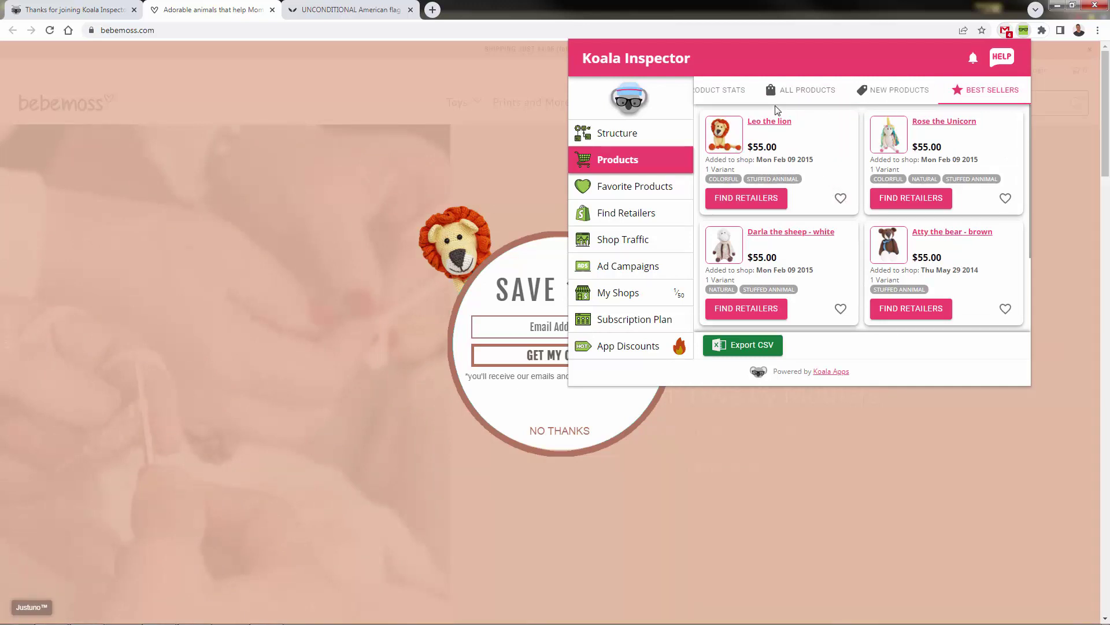
scroll(808, 152, down, 3)
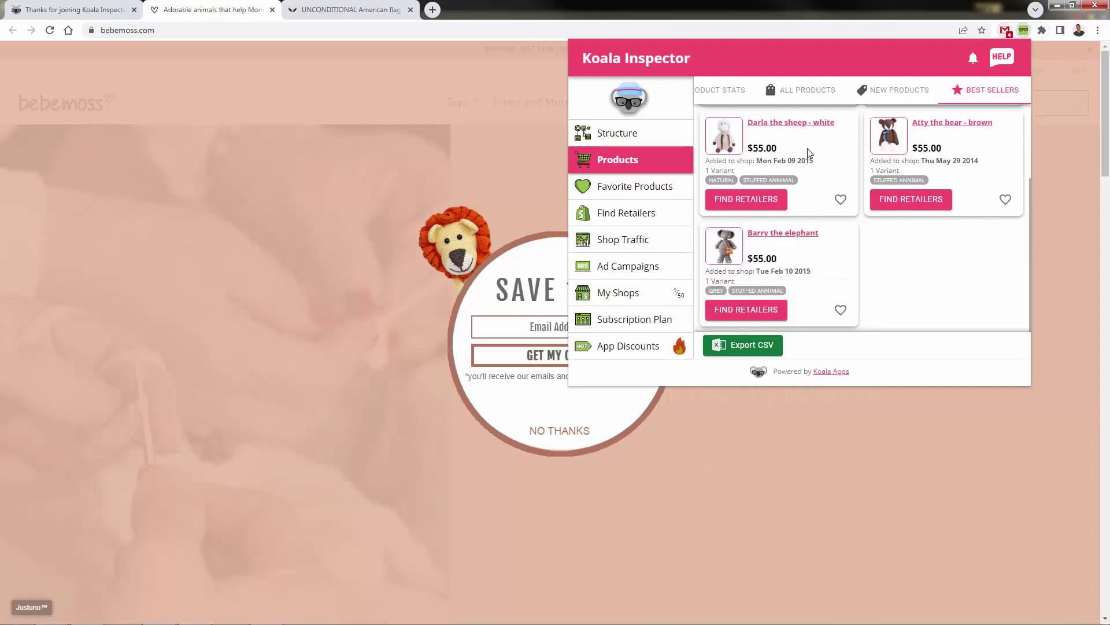
scroll(798, 262, up, 2)
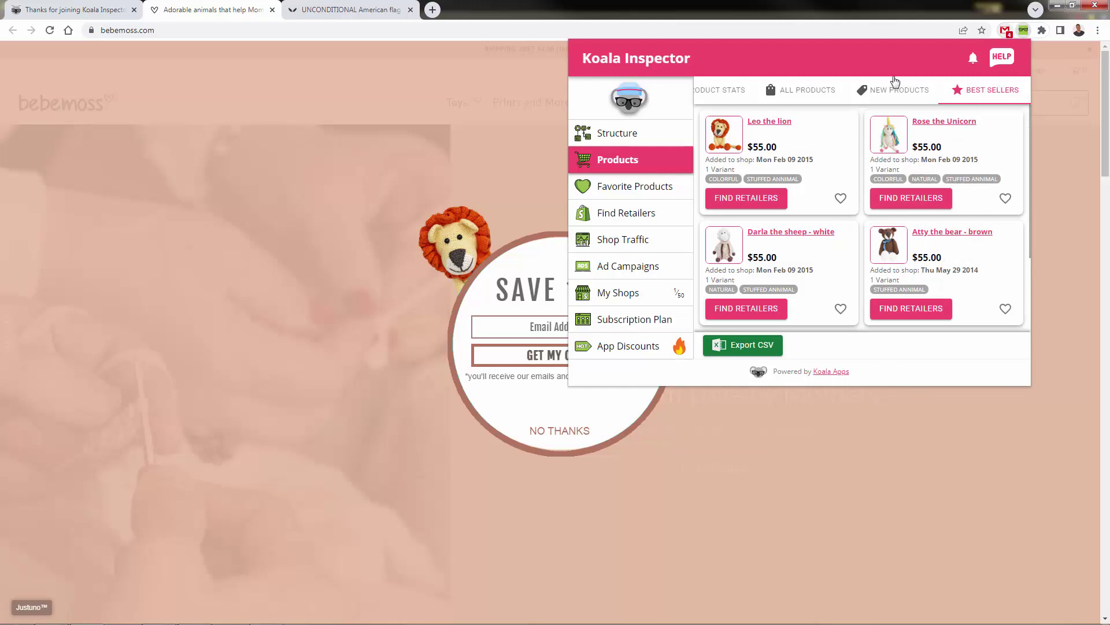
Step: Return to Product Stats and select the $40.78 average price value
click(716, 91)
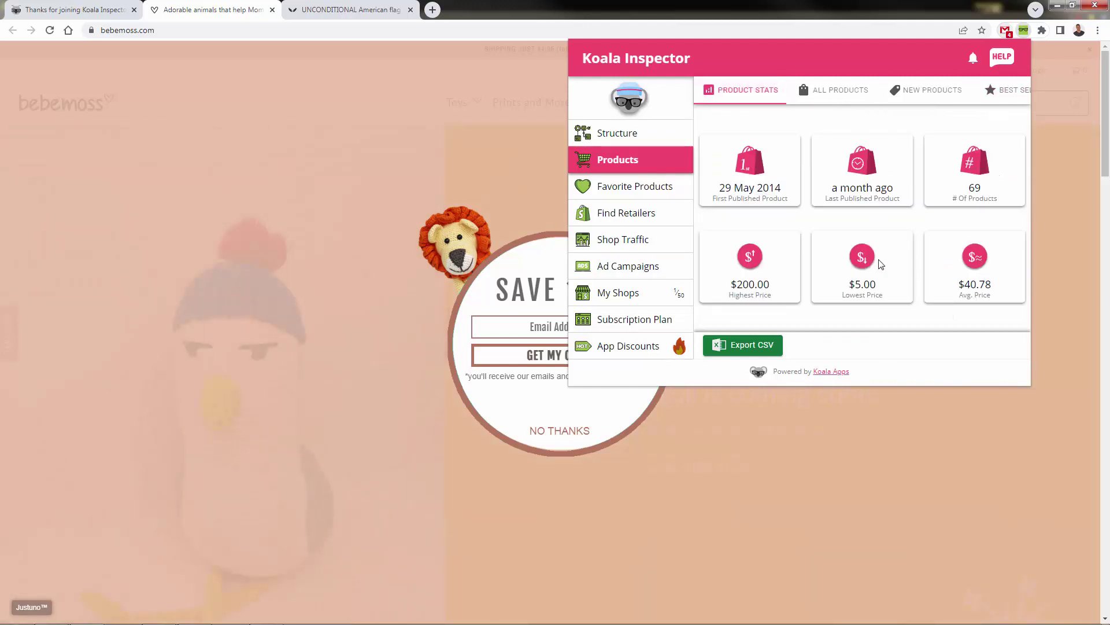
triple_click(978, 283)
click(989, 277)
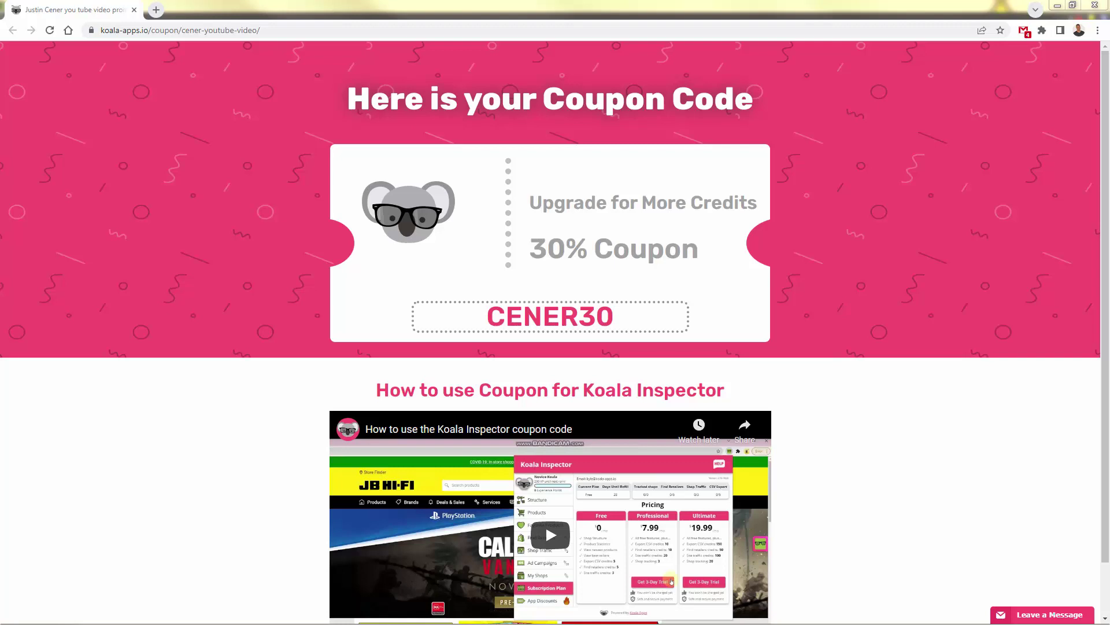
double_click(559, 339)
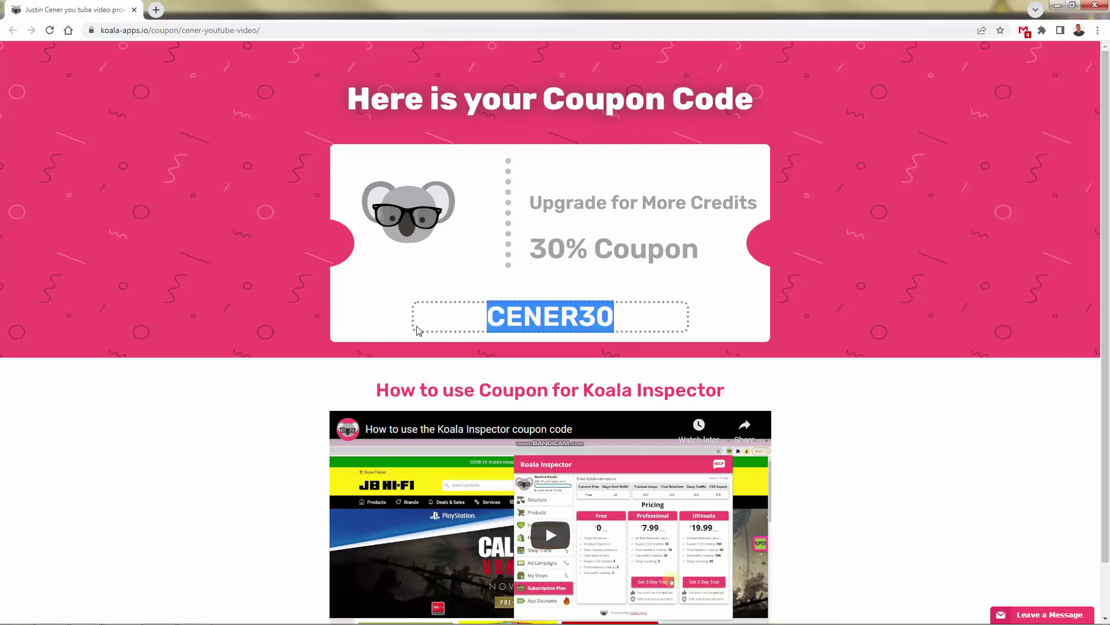
click(380, 336)
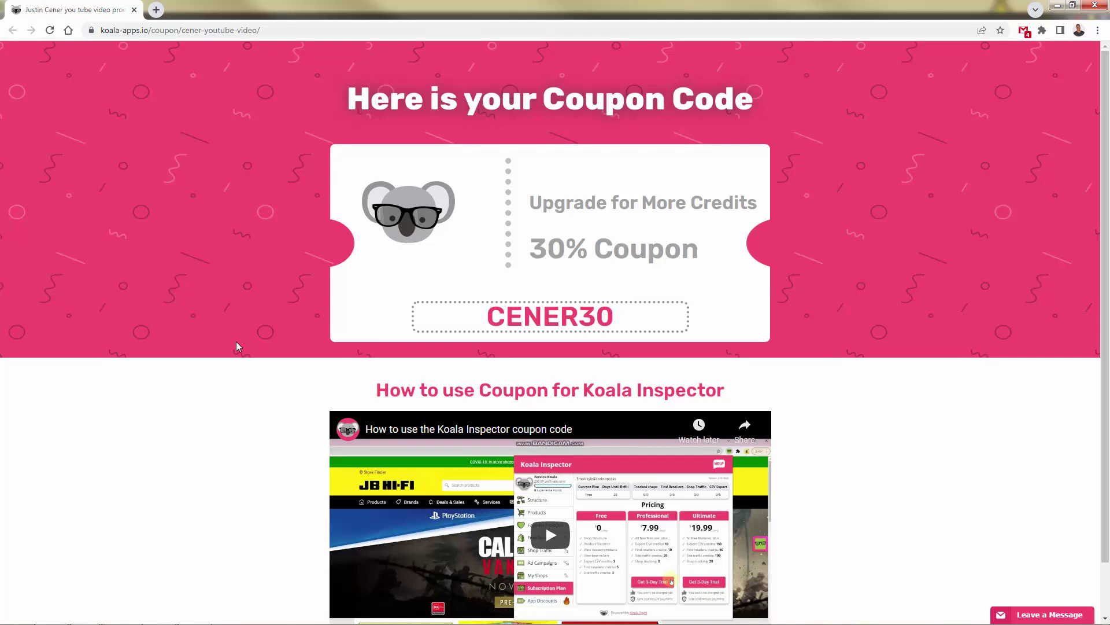
scroll(237, 346, down, 1)
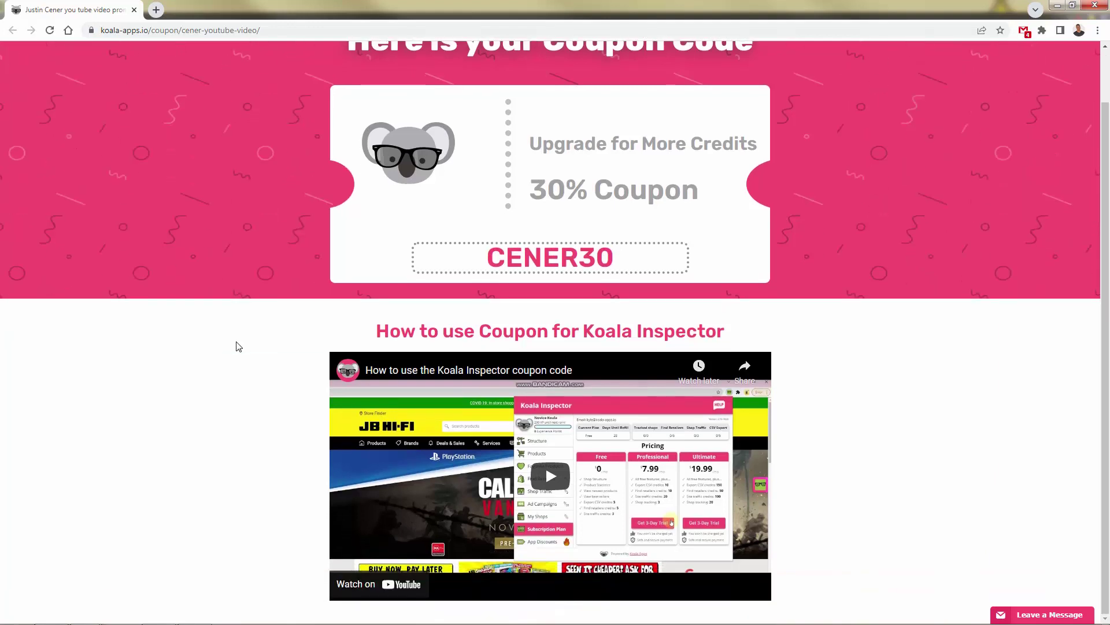
scroll(237, 346, up, 1)
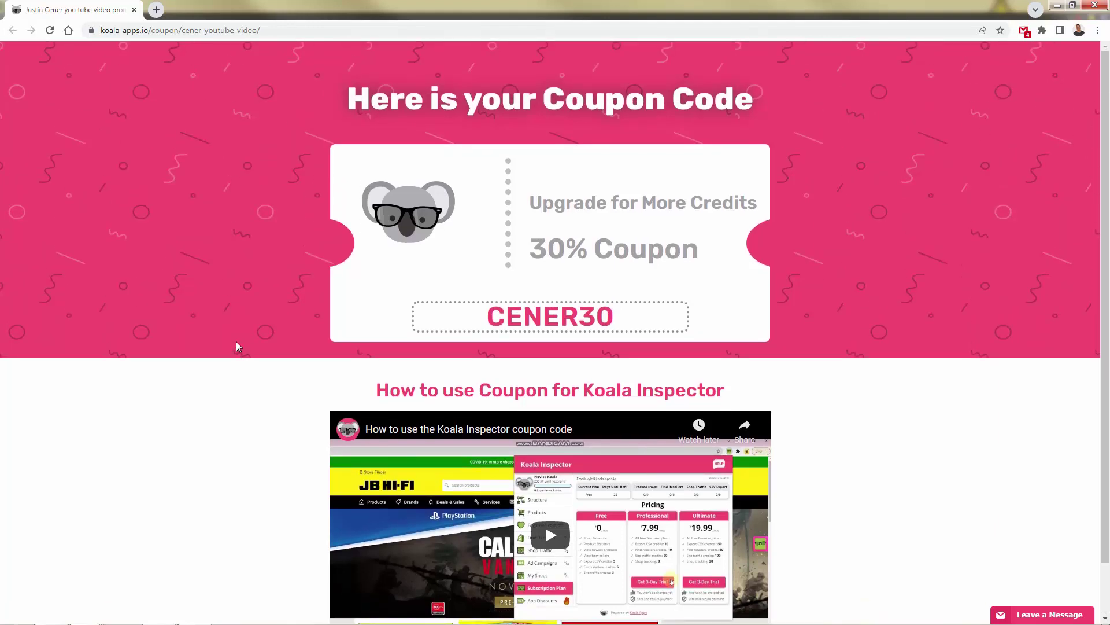